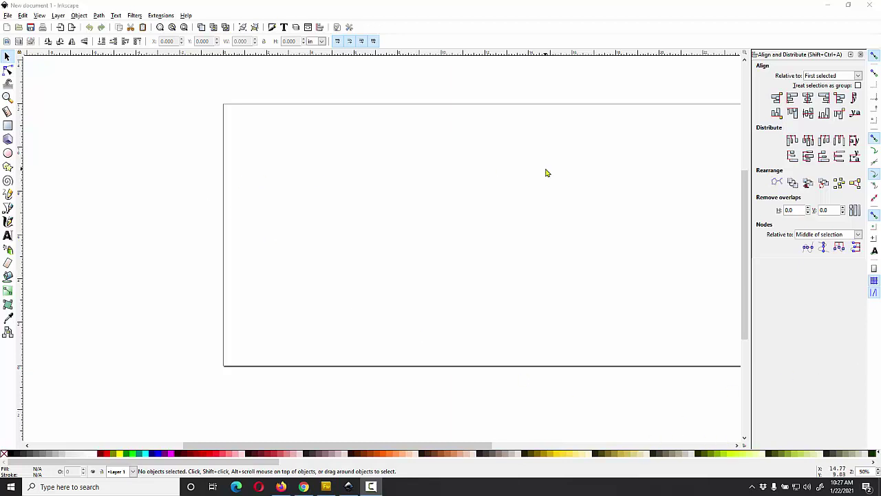
Step: Close the docked Align and Distribute panel so only the blank page shows
click(860, 54)
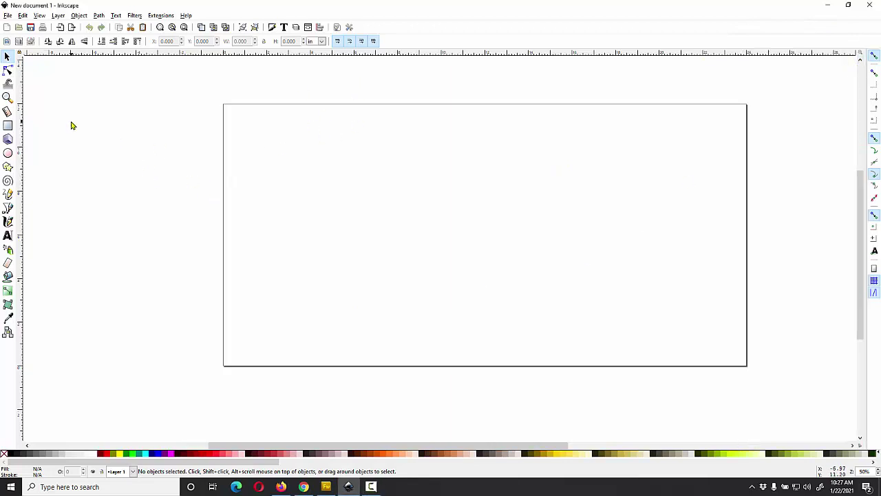
Step: Draw a rectangle, resize it to 3.75 × 3.75 in, and move it toward the page's top-left
click(7, 126)
drag(254, 130, 323, 207)
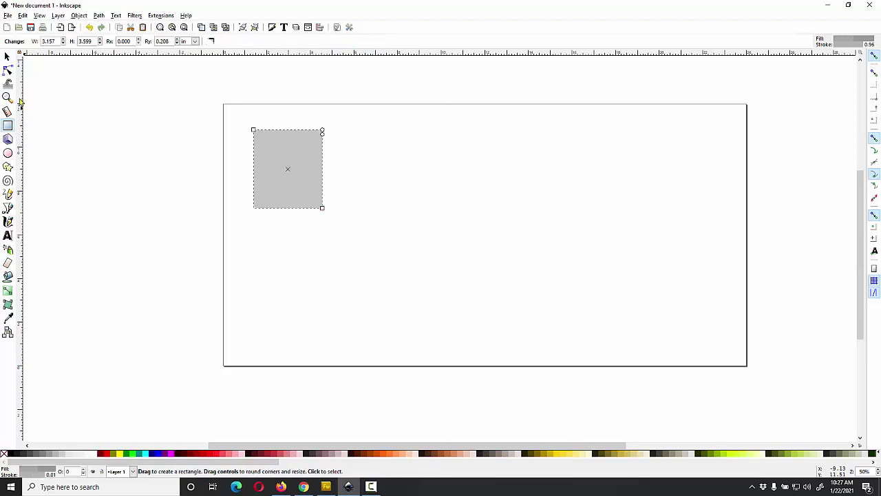
click(9, 58)
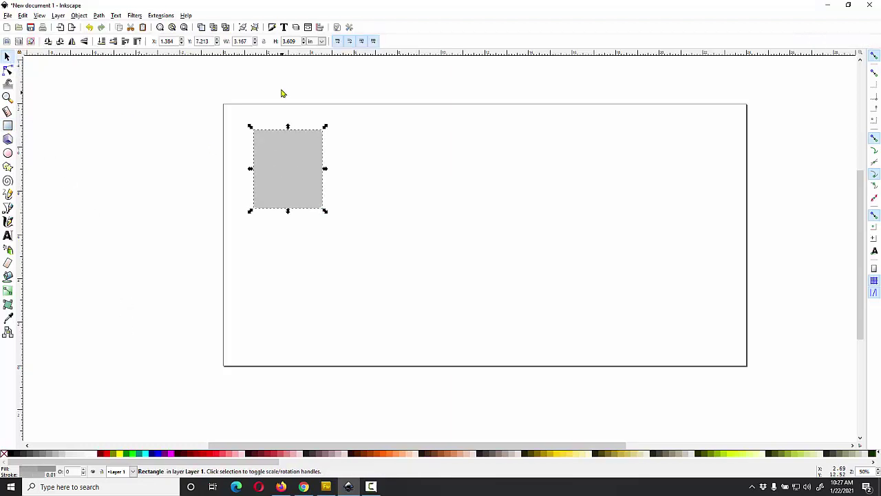
double_click(242, 41)
text(3.75)
key(Return)
double_click(293, 43)
text(3.75)
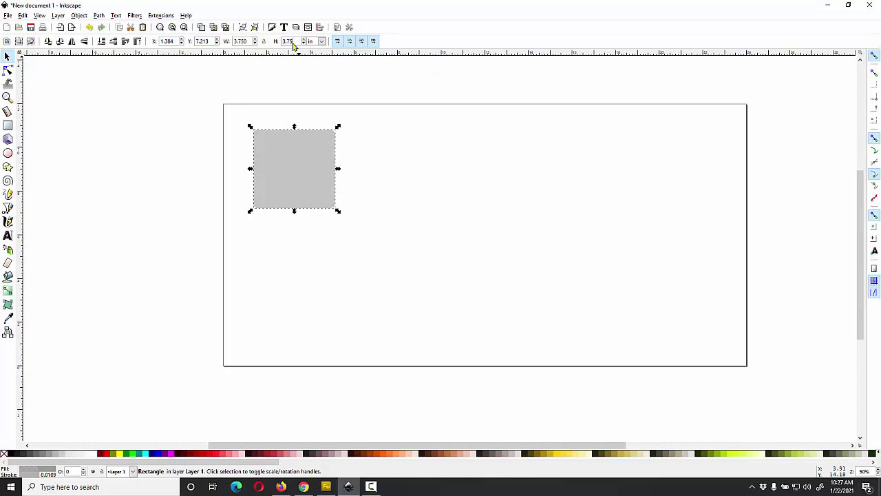
key(Return)
drag(301, 147, 279, 136)
Step: Round all four corners of the 3.75 in square evenly with its corner-rounding handle
scroll(307, 117, up, 2)
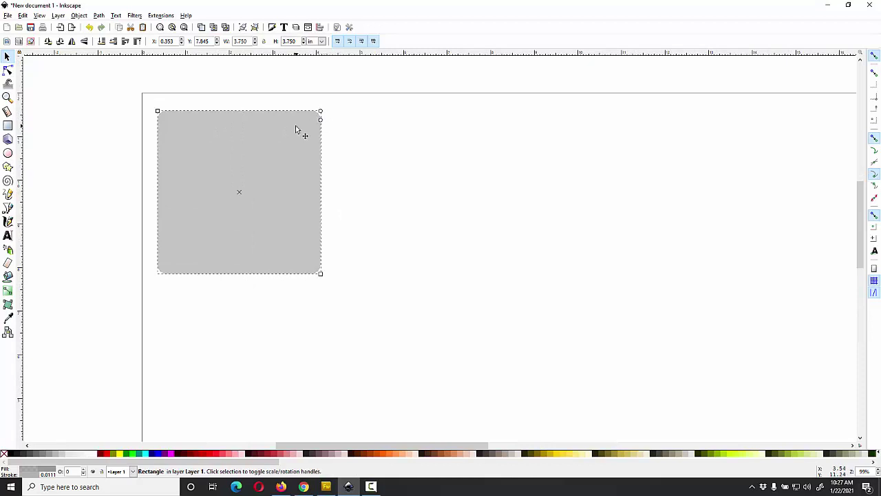
key(r)
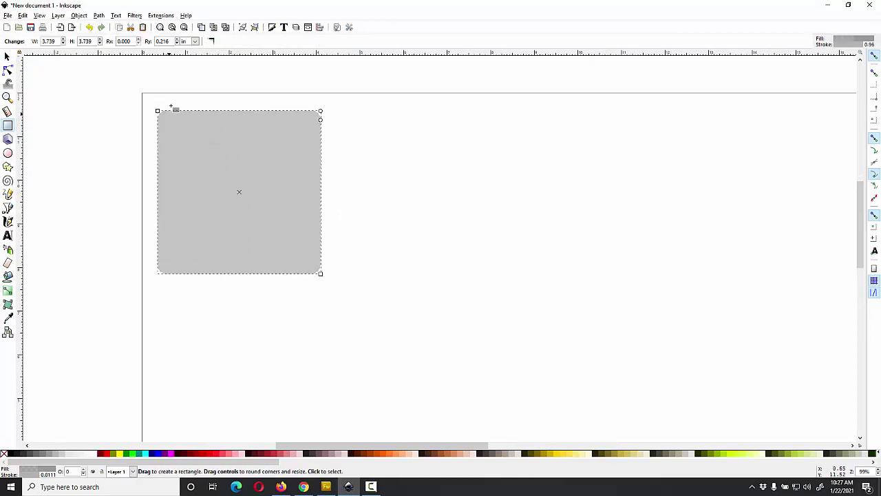
drag(321, 121, 322, 110)
right_click(386, 129)
key(Escape)
key(Escape)
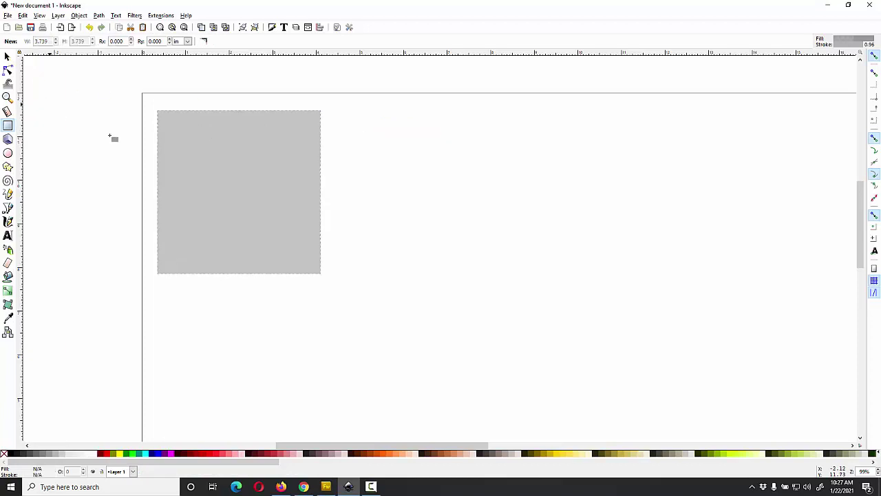
click(295, 179)
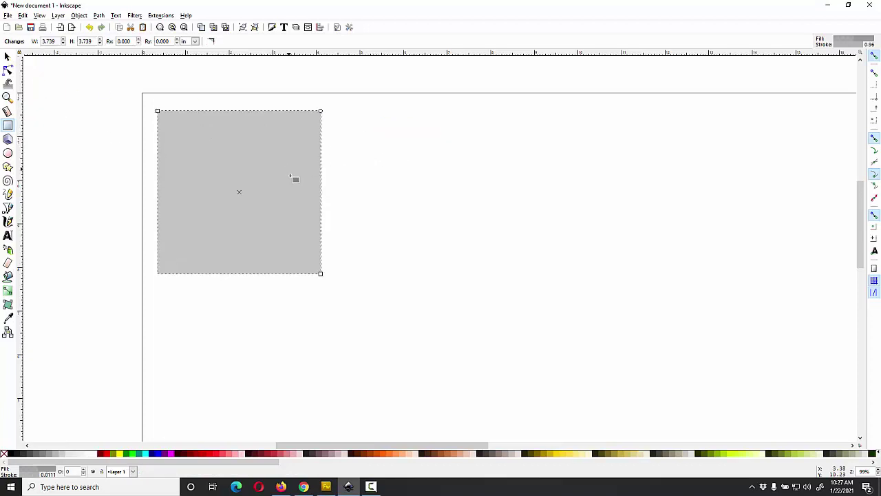
click(7, 56)
key(r)
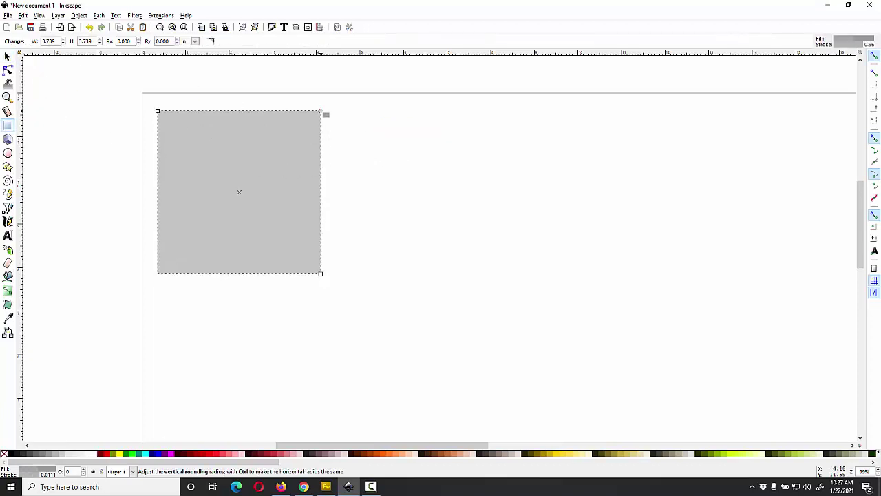
mouse_move(320, 119)
mouse_down()
mouse_move(320, 162)
mouse_move(320, 122)
mouse_up()
click(7, 56)
click(130, 134)
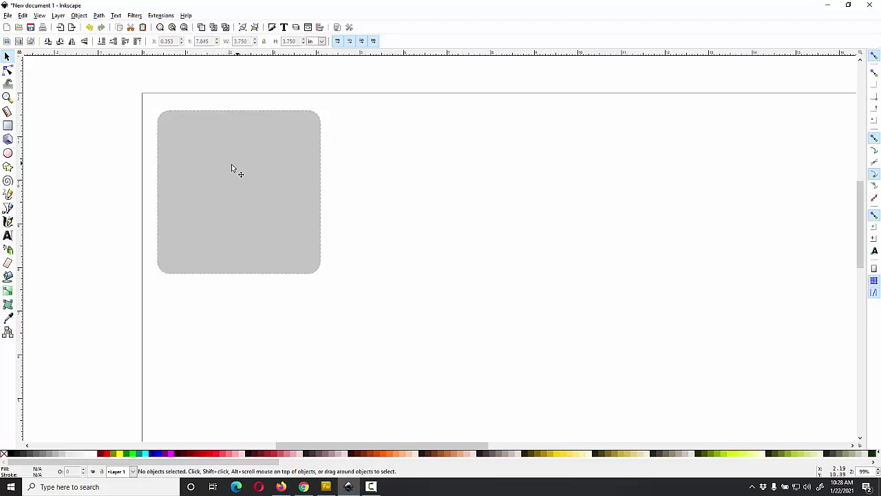
click(199, 153)
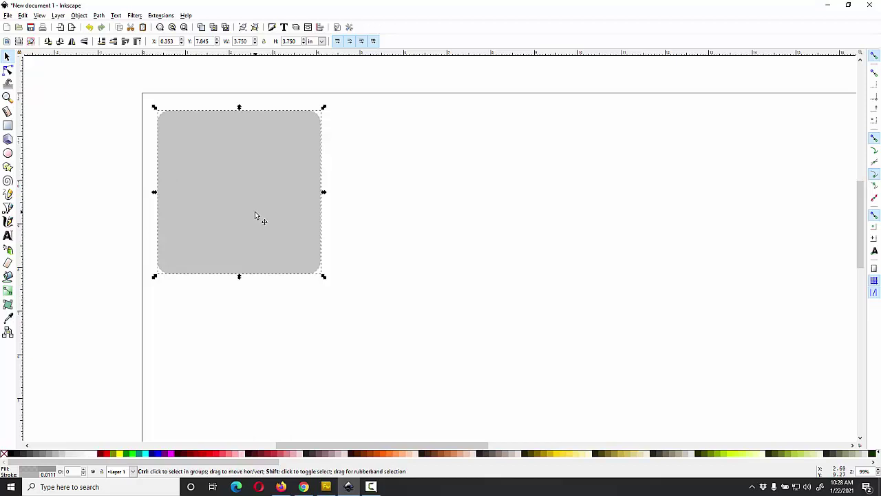
Step: Give the rounded square a solid, undashed outline 0.001 in wide
key(ctrl+shift+f)
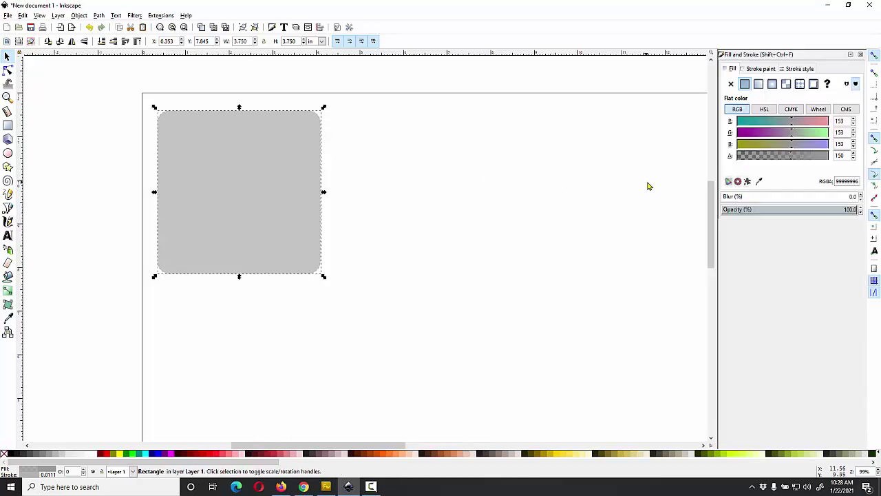
click(762, 69)
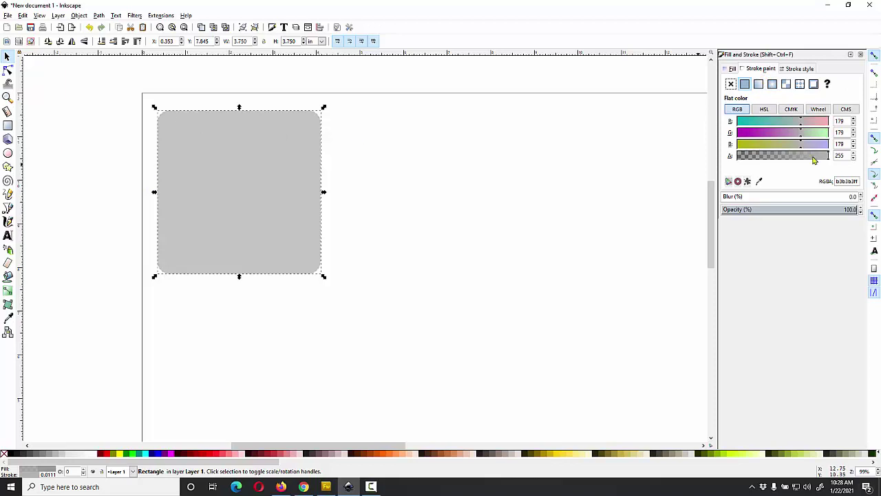
click(810, 70)
click(790, 95)
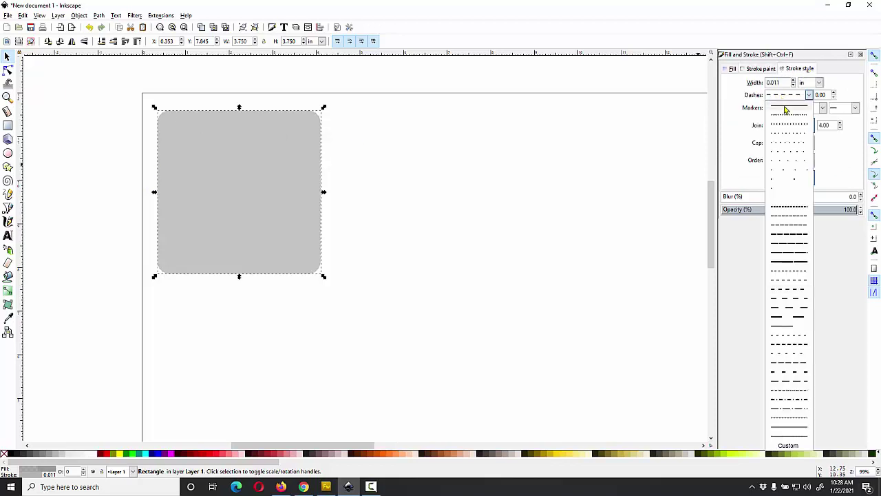
click(786, 109)
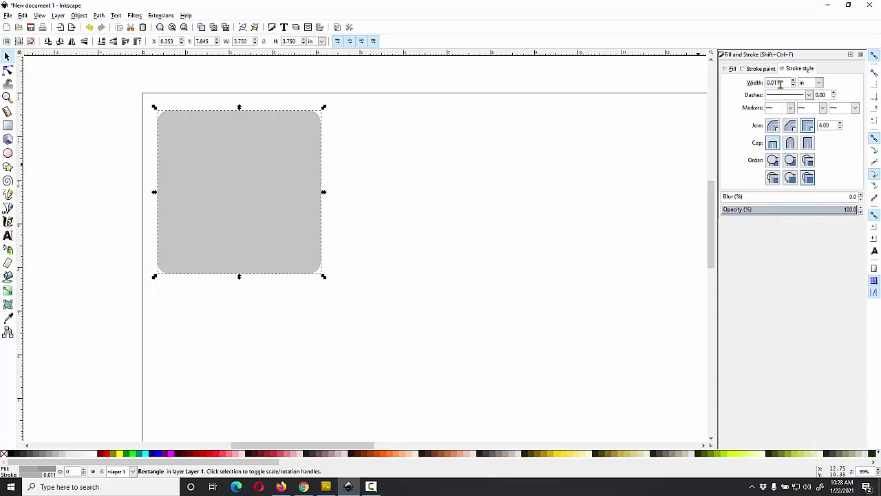
drag(782, 83, 747, 84)
text(.001)
key(Return)
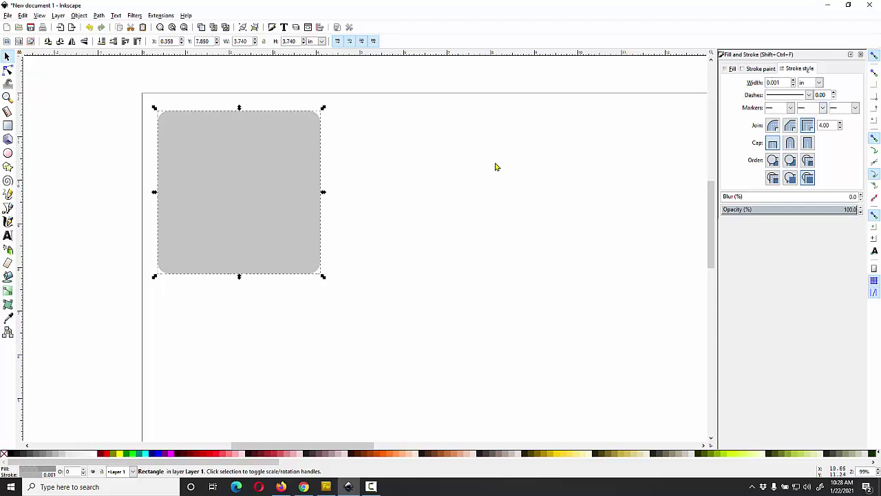
Step: Correct the square's height and width from 3.740 back to 3.750 in
click(393, 195)
click(296, 179)
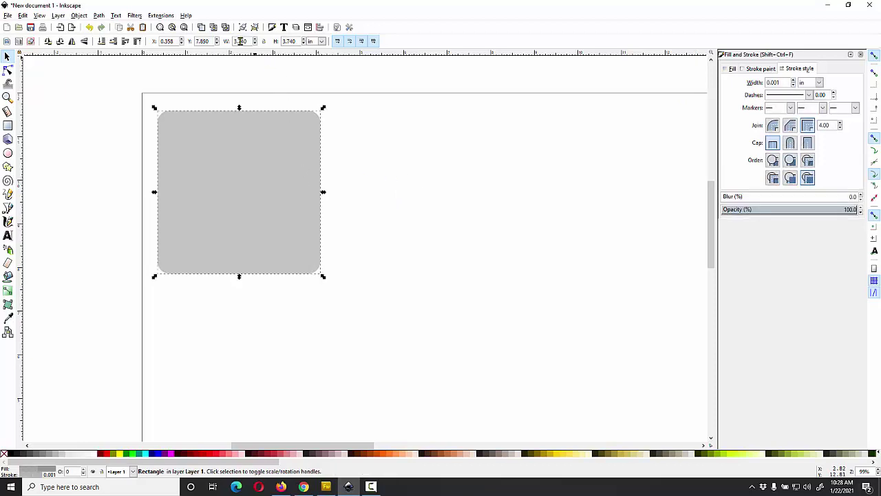
drag(236, 41, 259, 42)
click(289, 41)
key(BackSpace)
key(BackSpace)
text(5)
key(Return)
click(246, 41)
key(BackSpace)
key(BackSpace)
text(5)
key(Return)
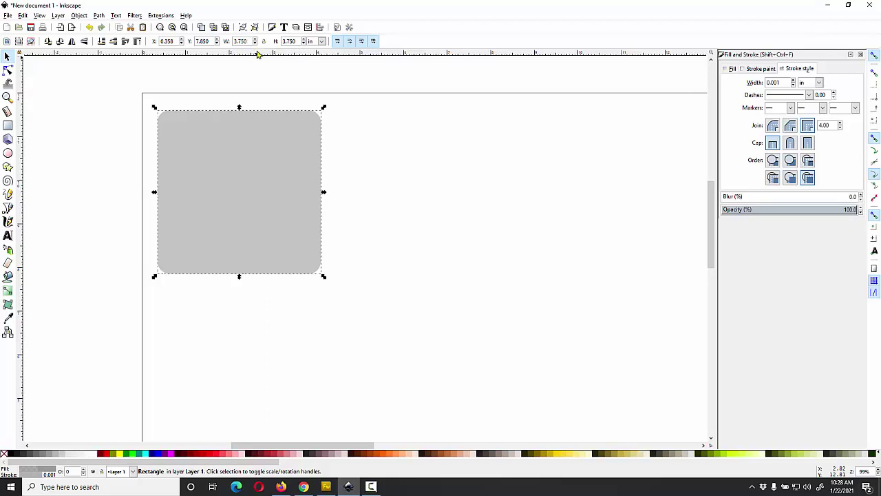
Step: Place a copy of the rounded square to the right of the original
click(365, 122)
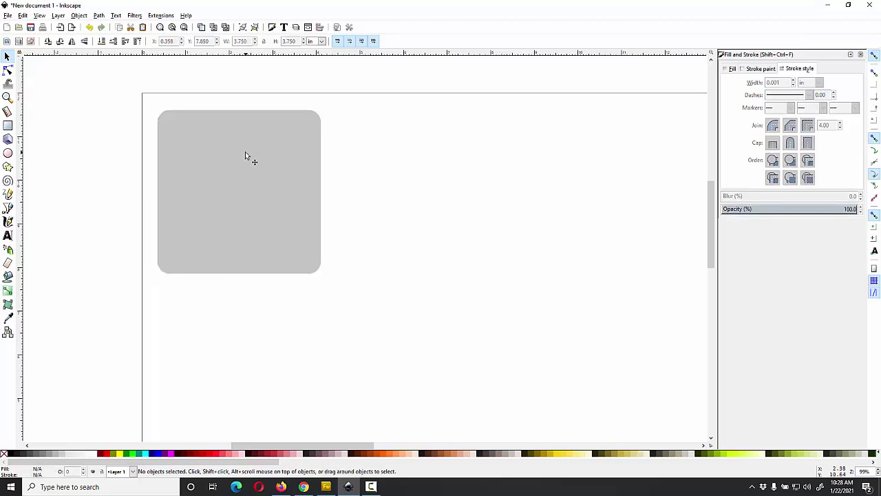
click(290, 180)
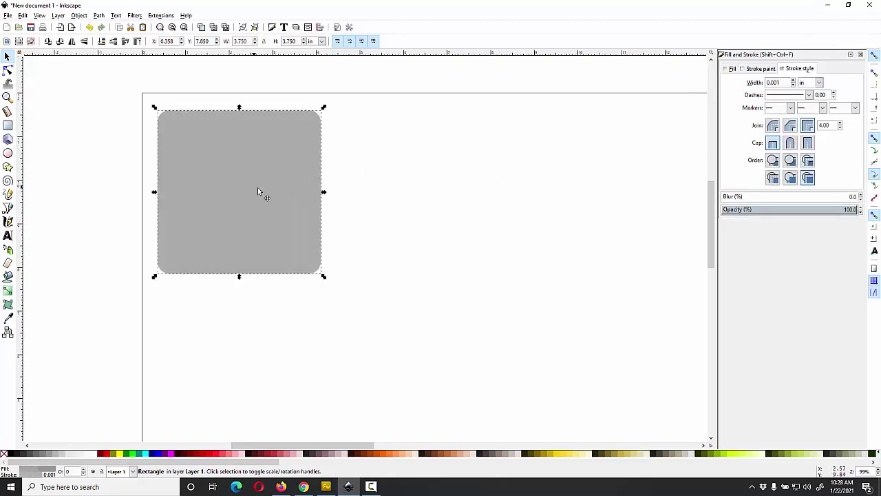
drag(261, 192, 457, 193)
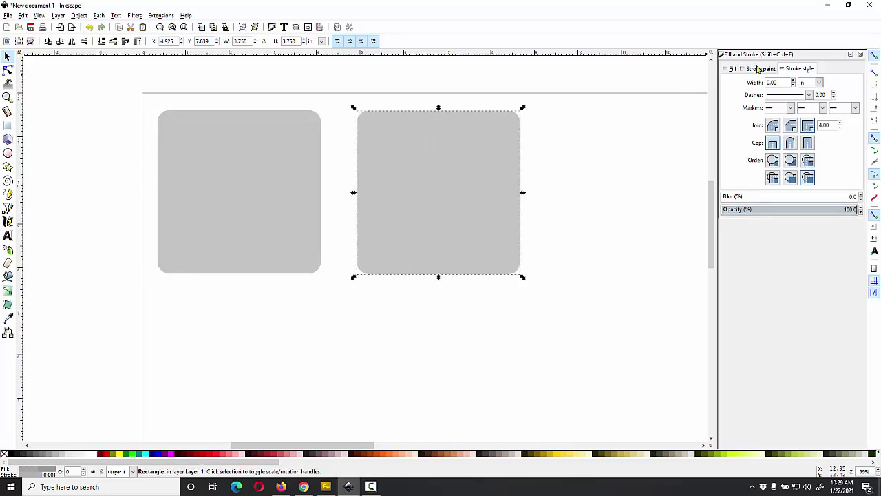
Step: Make both rounded squares fully opaque
click(736, 70)
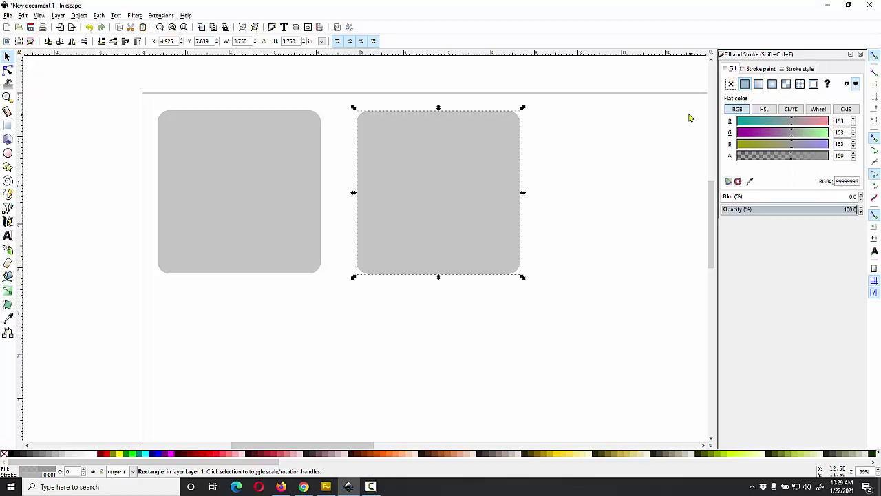
click(147, 89)
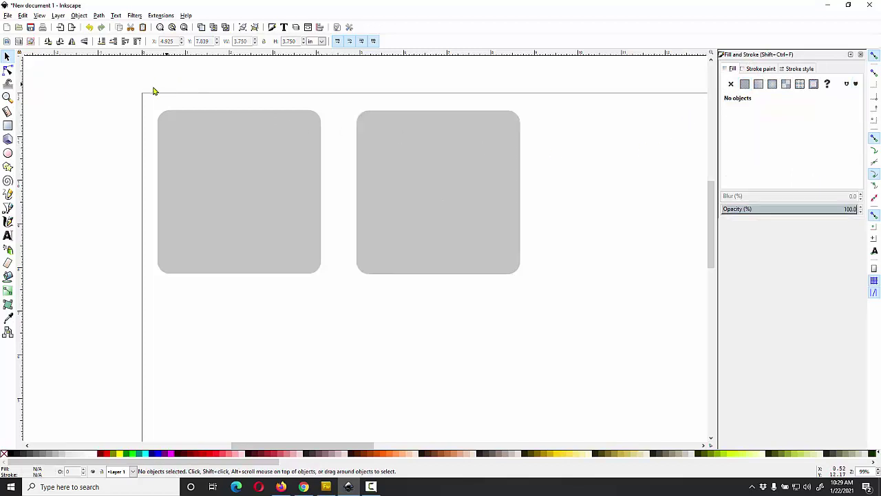
drag(134, 81, 551, 328)
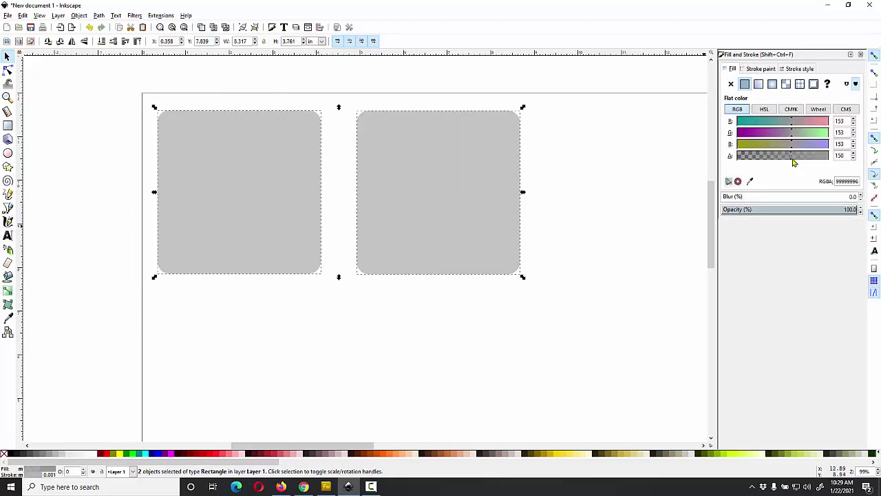
drag(804, 160, 830, 157)
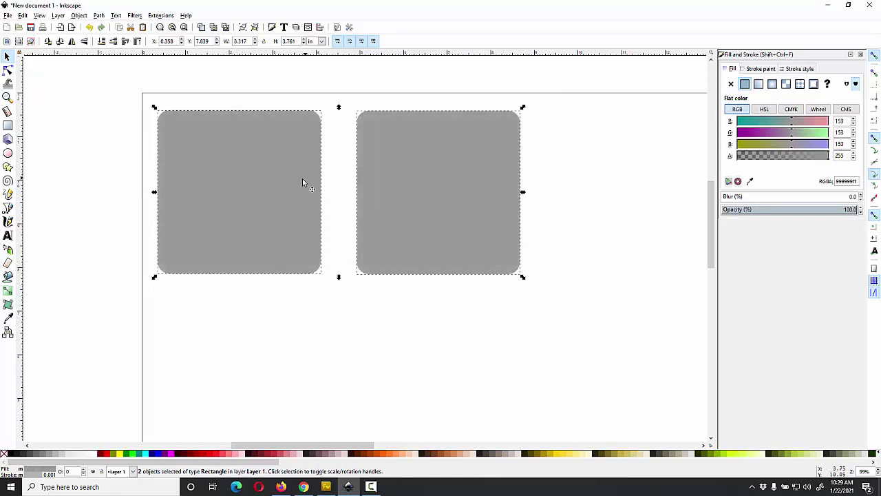
Step: Confirm the right square measures 3.750 × 3.750 in, then deselect it
click(594, 169)
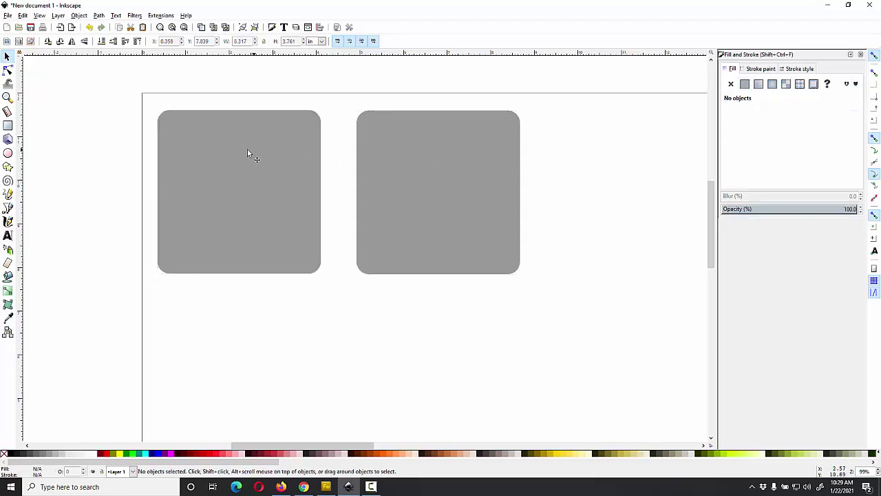
click(402, 180)
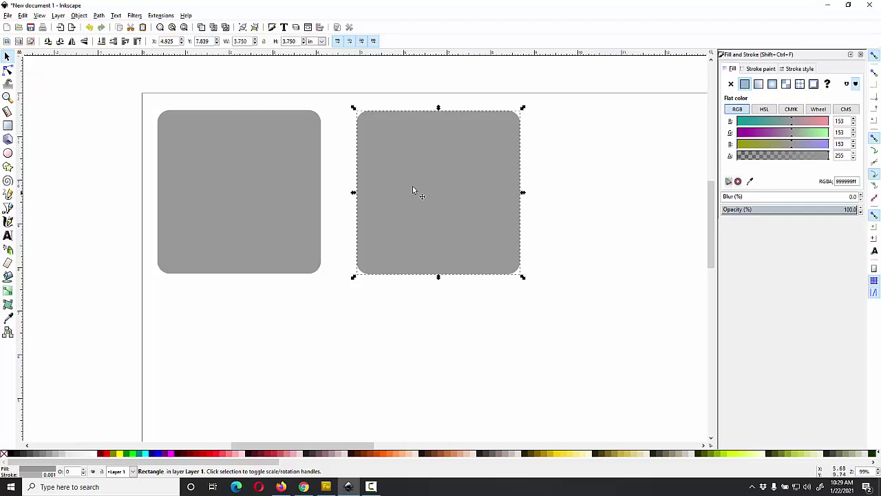
click(571, 166)
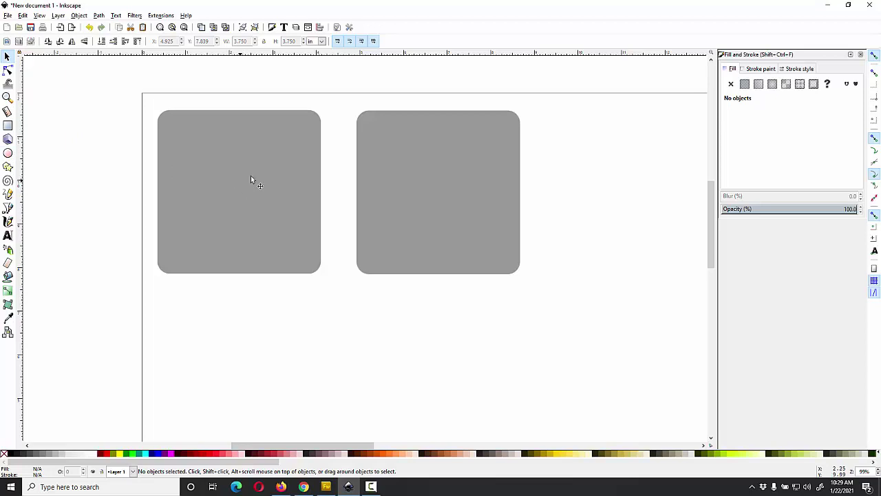
Step: Draw an ellipse, fill it red from the palette, and move it onto the left square
click(8, 153)
drag(179, 307, 298, 405)
click(8, 59)
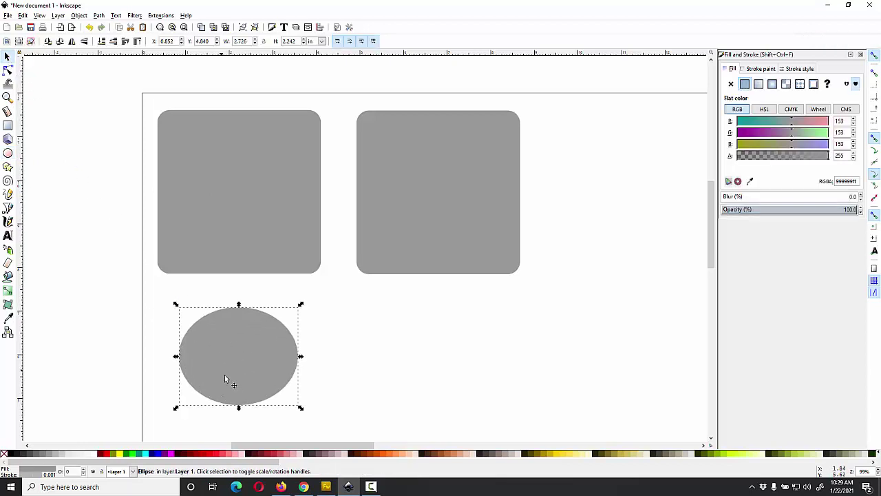
click(280, 455)
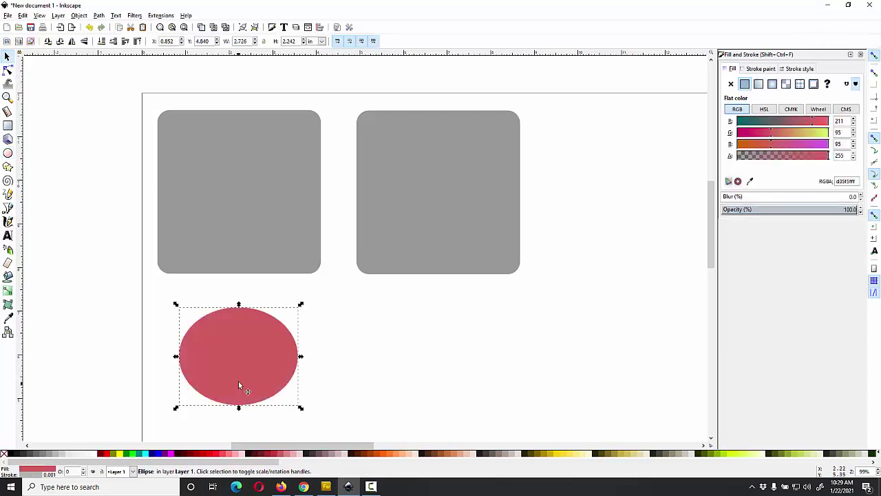
drag(240, 378, 617, 230)
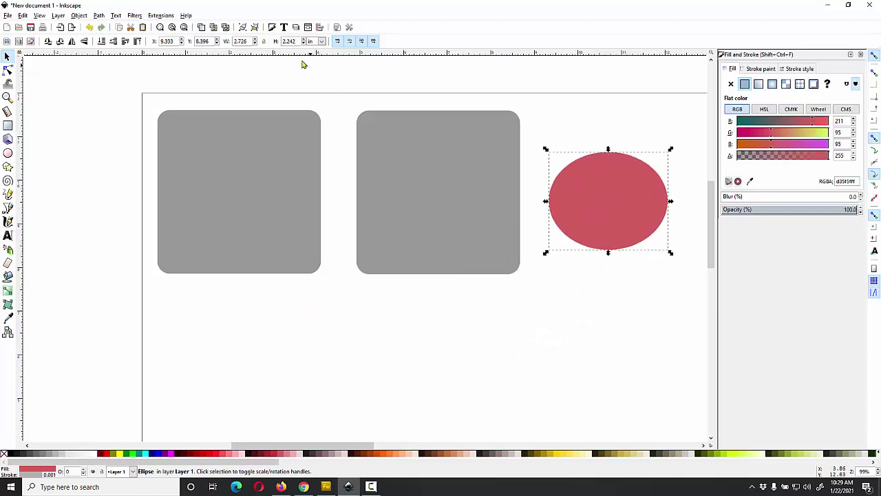
drag(556, 195, 258, 193)
drag(294, 227, 305, 255)
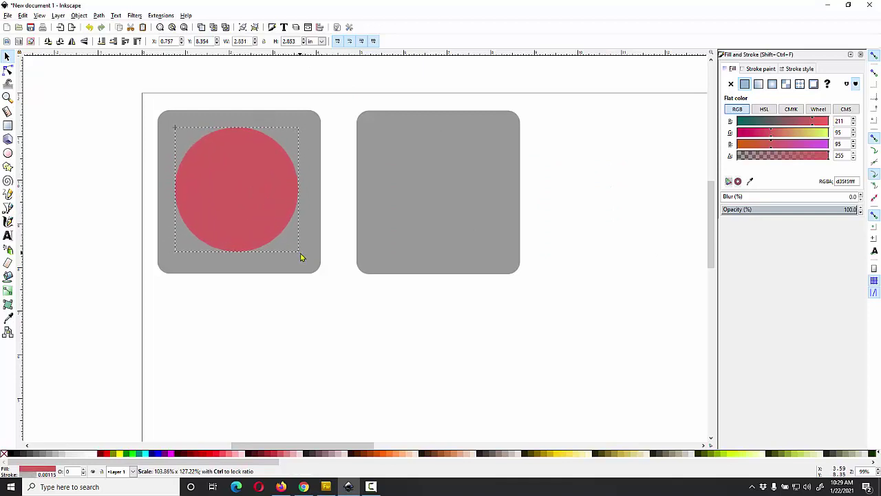
drag(301, 257, 301, 259)
drag(247, 191, 250, 195)
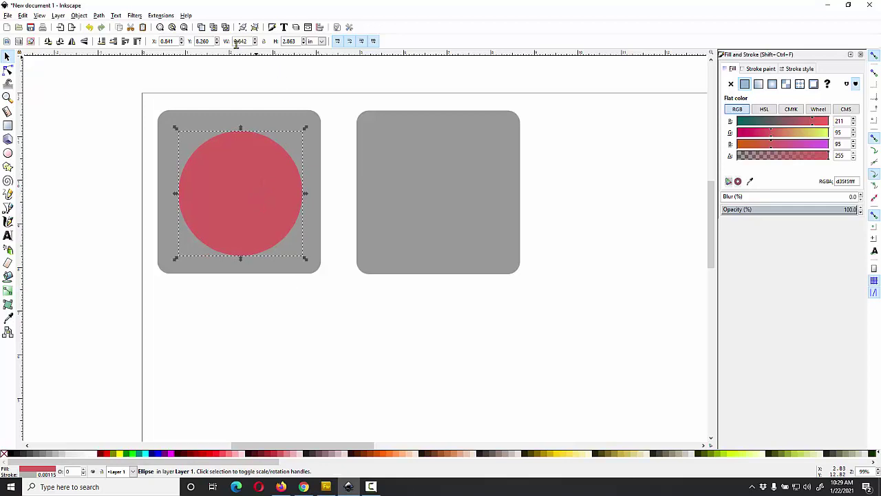
Step: Resize the ellipse to a 3 × 3 in circle and position it inside the left square
drag(247, 42, 223, 44)
text(3)
key(Return)
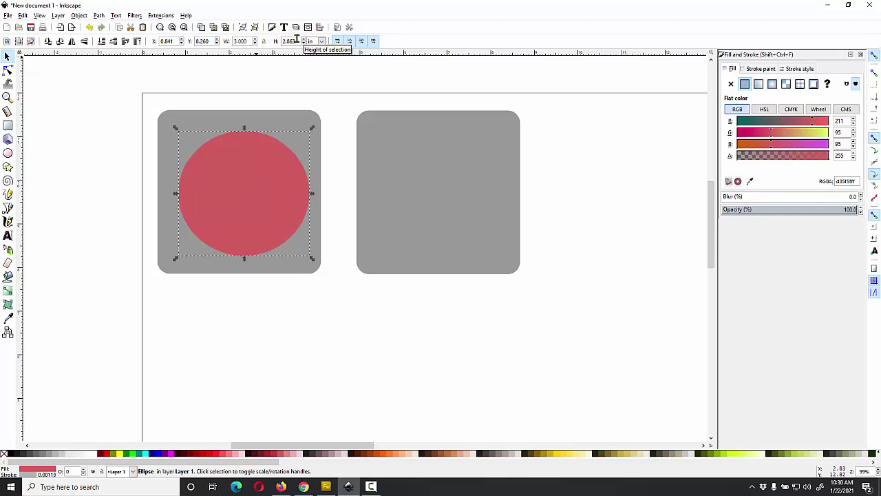
drag(298, 42, 281, 42)
text(3)
key(Return)
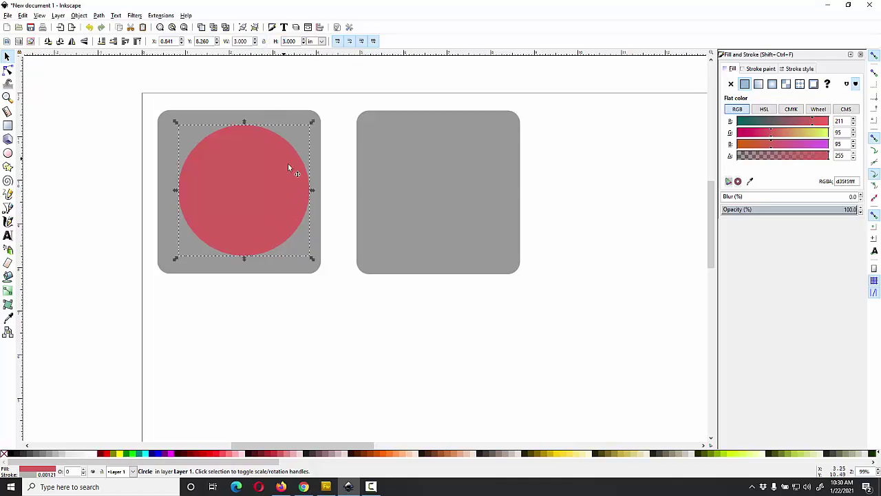
drag(288, 168, 262, 206)
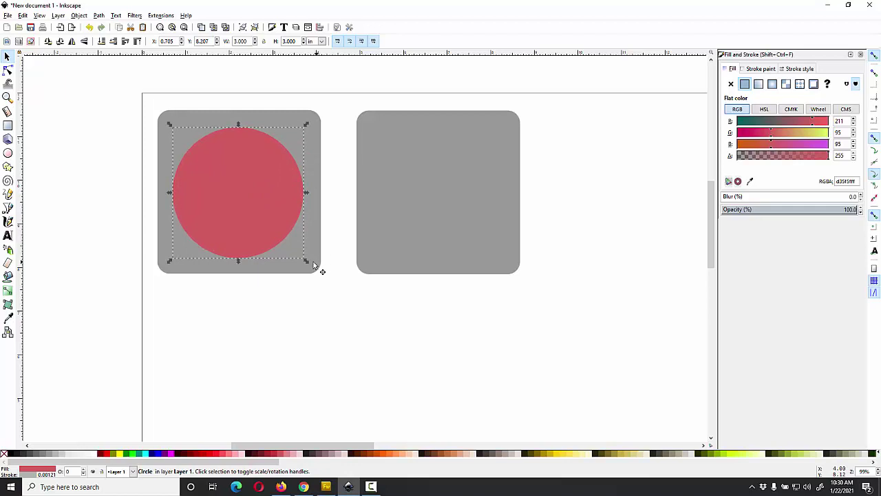
drag(260, 187, 249, 177)
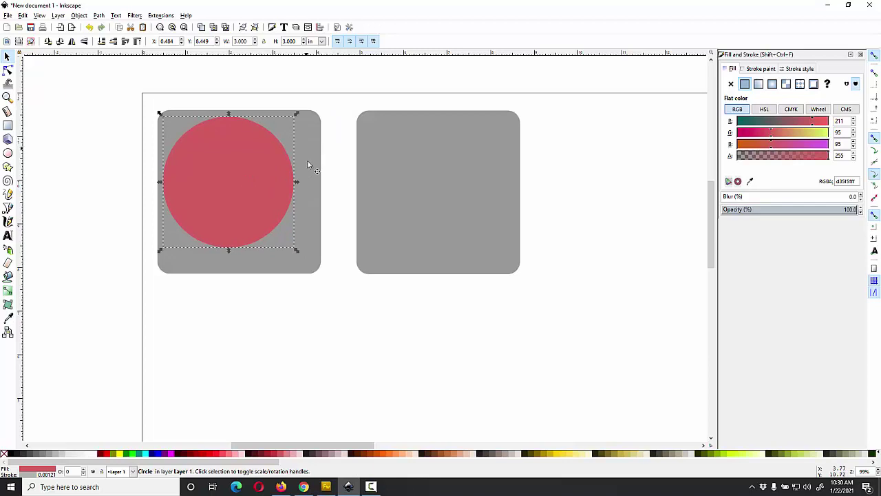
click(325, 312)
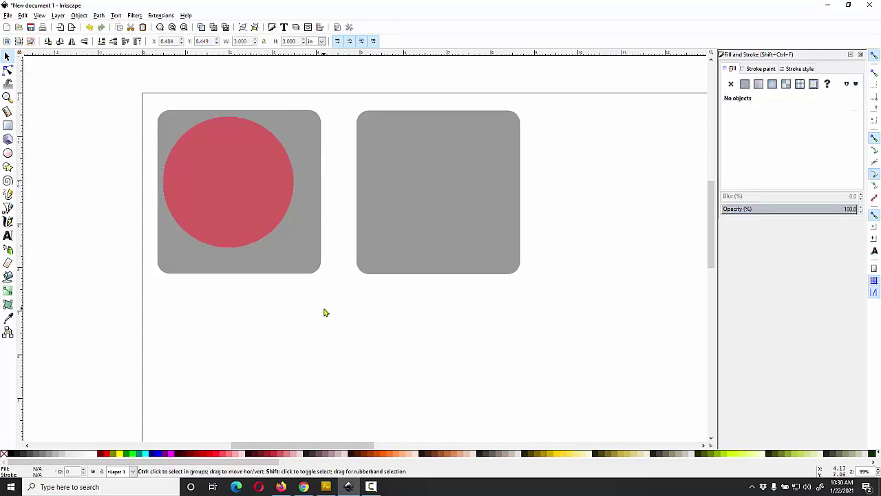
Step: Align the red circle to the left square's centre horizontally and vertically, relative to the first selected
key(ctrl+shift+a)
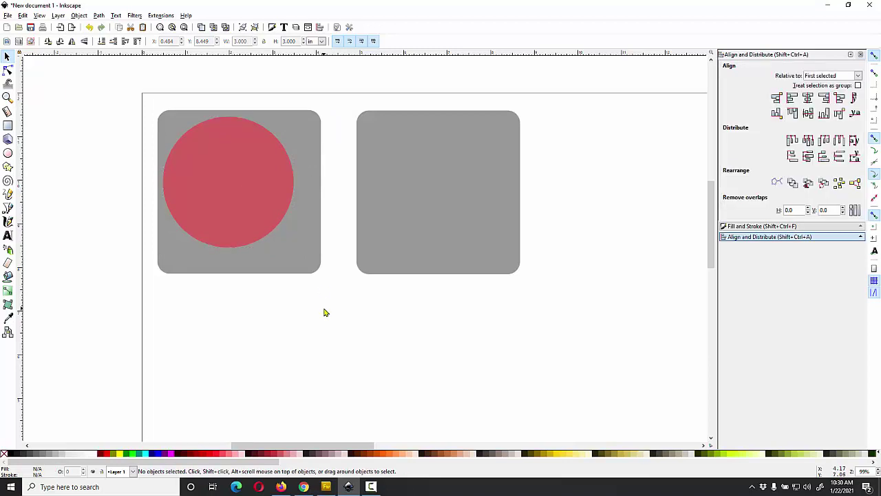
click(808, 77)
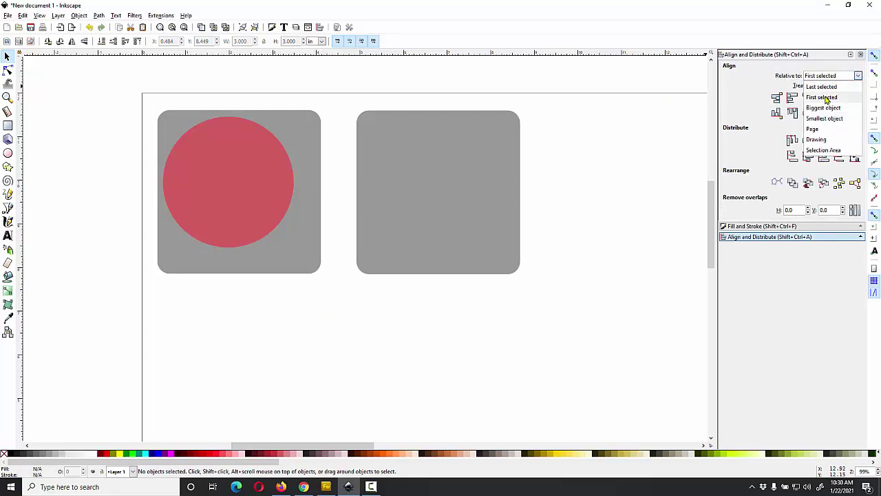
click(826, 100)
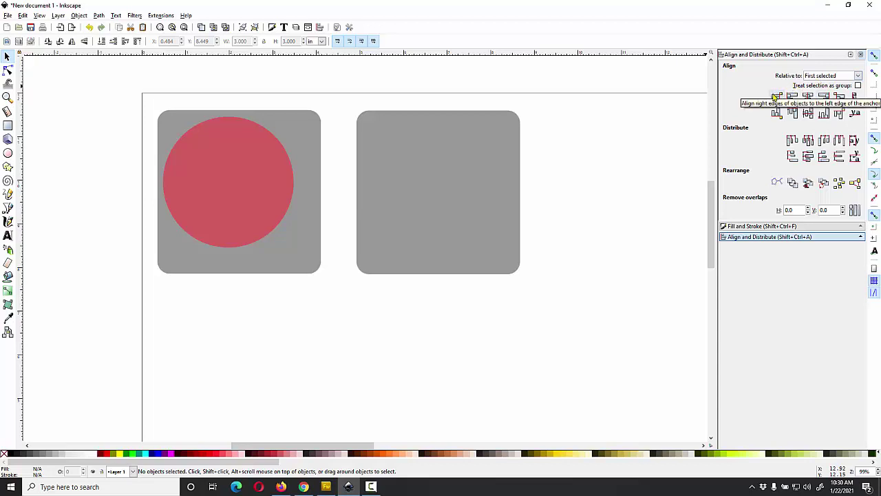
click(299, 124)
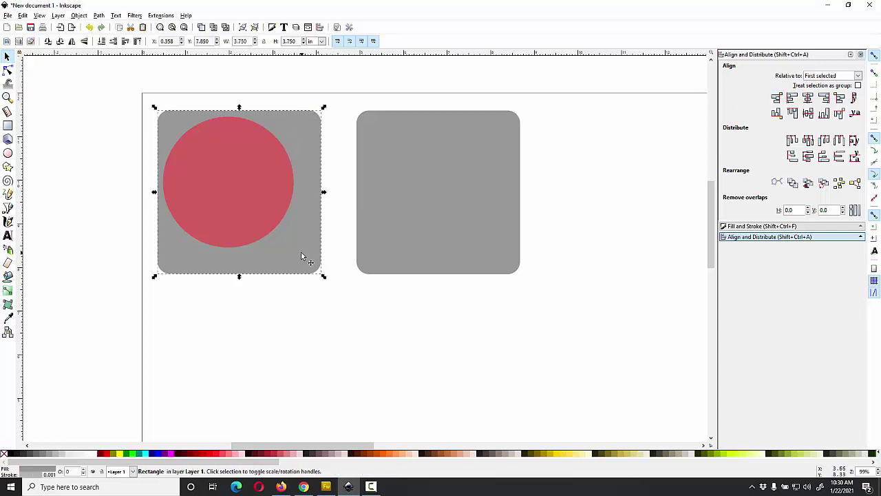
shift+click(240, 197)
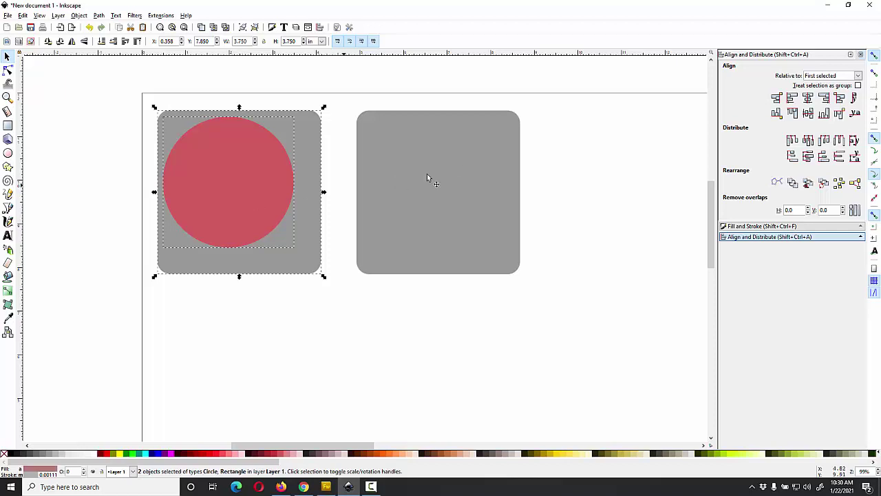
click(808, 98)
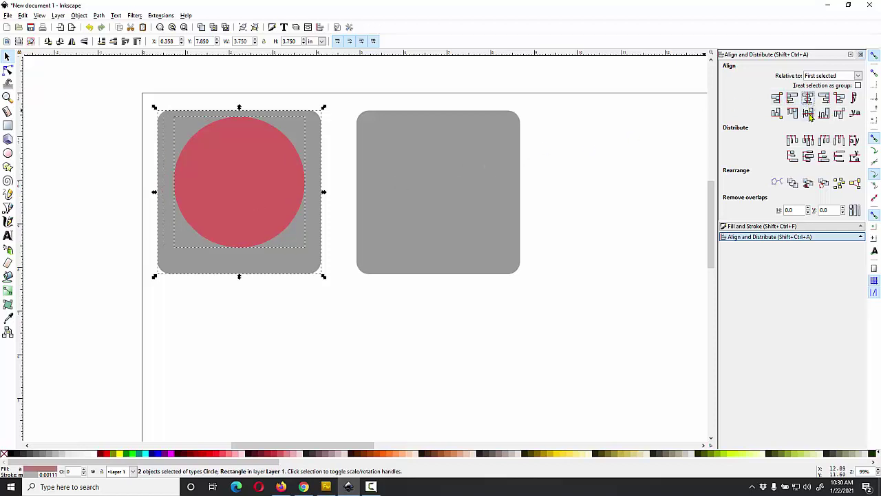
click(809, 113)
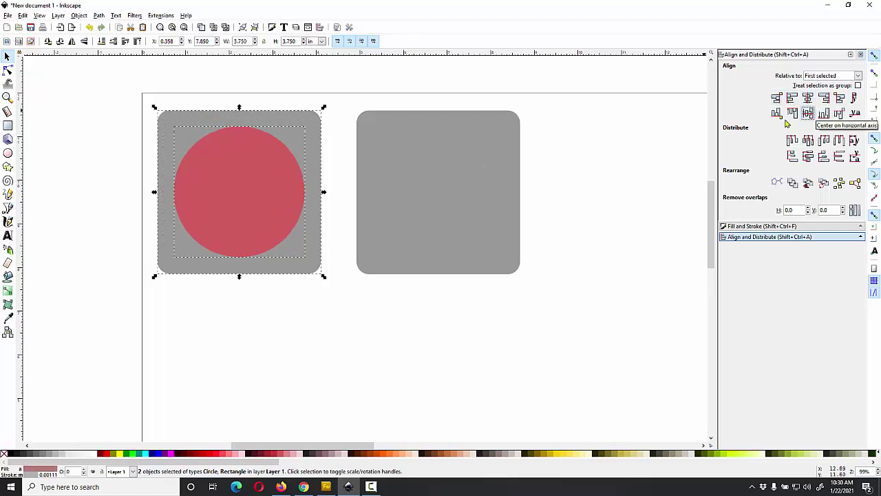
click(638, 170)
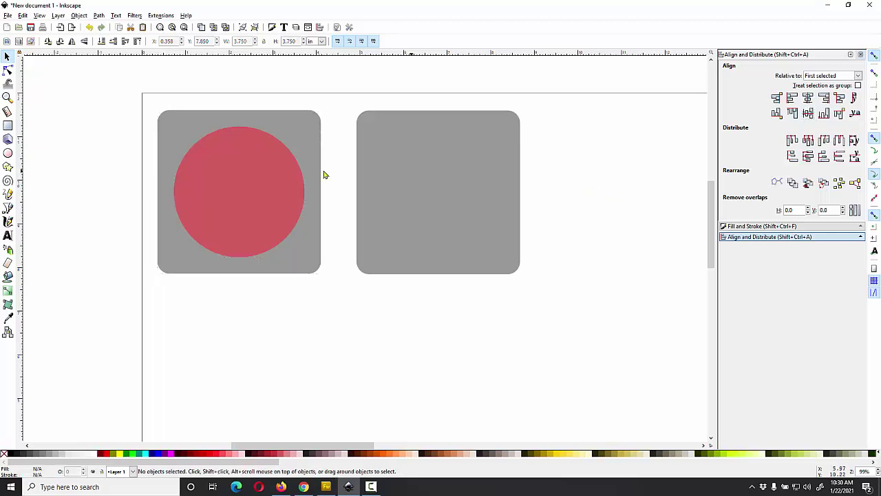
click(241, 205)
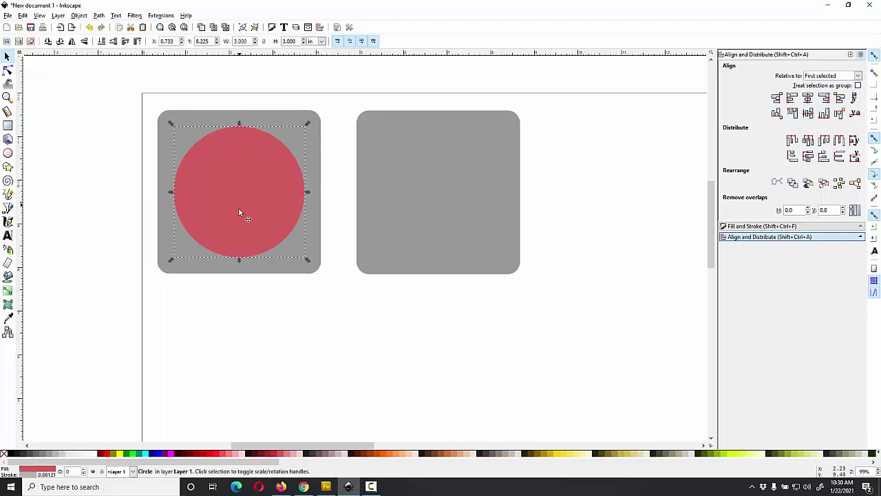
key(ctrl)
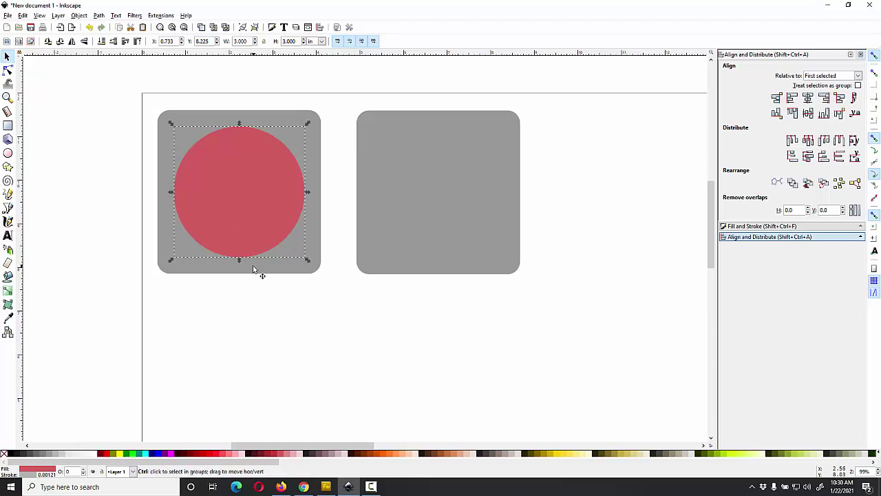
key(ctrl+d)
drag(242, 191, 247, 358)
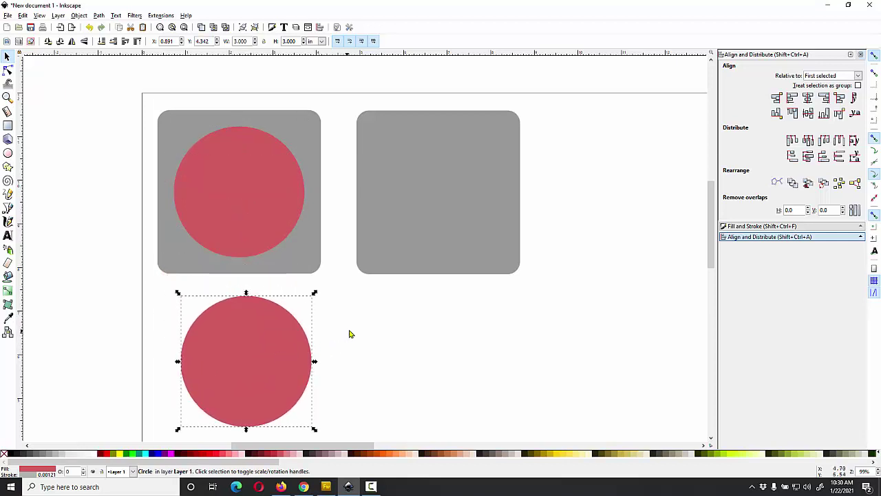
scroll(363, 329, down, 1)
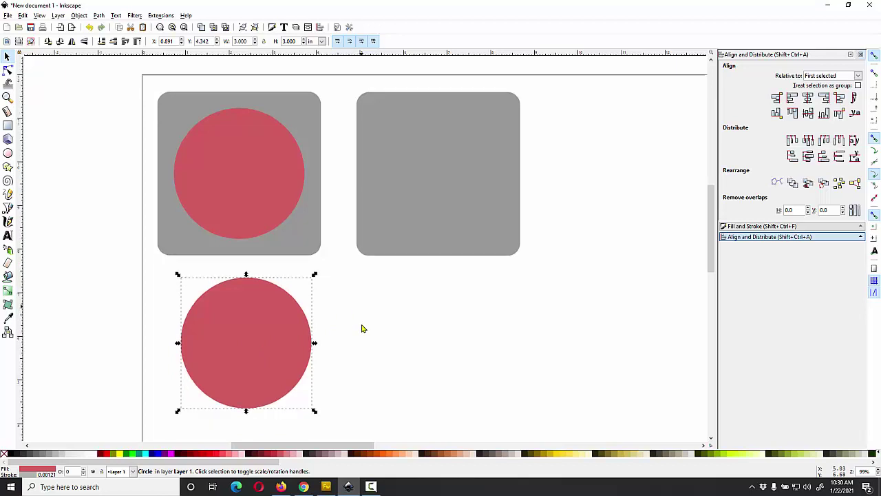
click(404, 201)
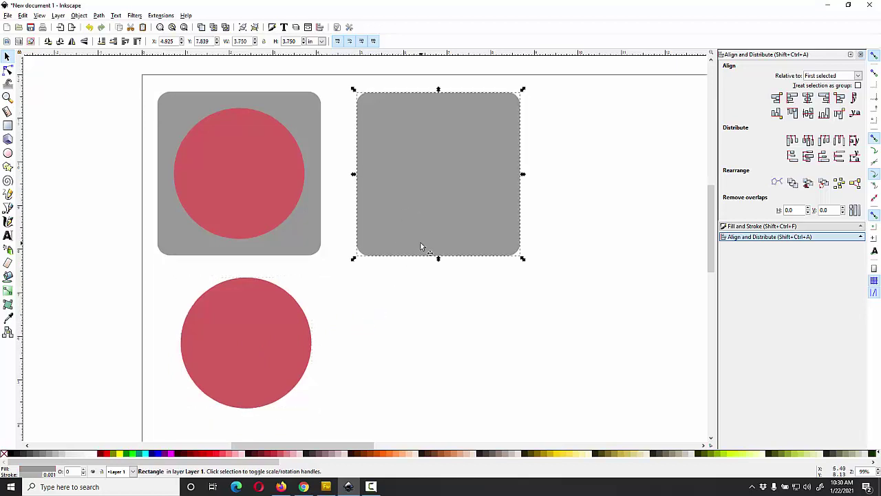
click(308, 125)
click(271, 142)
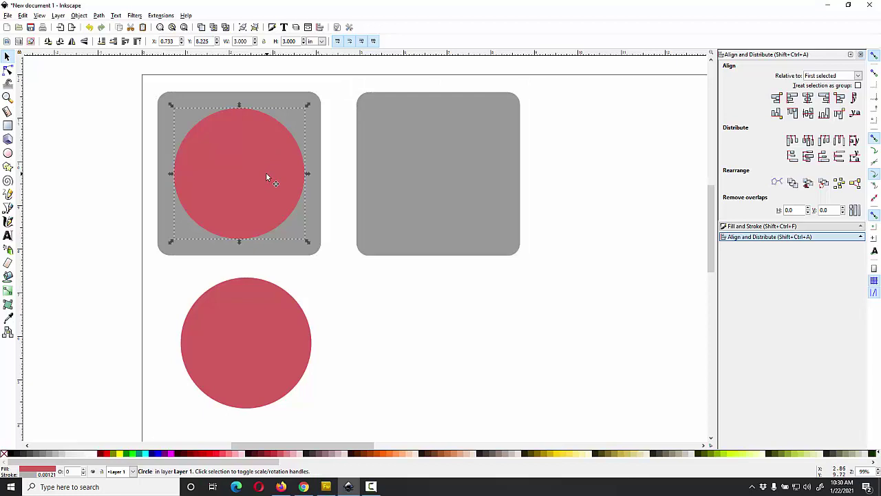
click(275, 344)
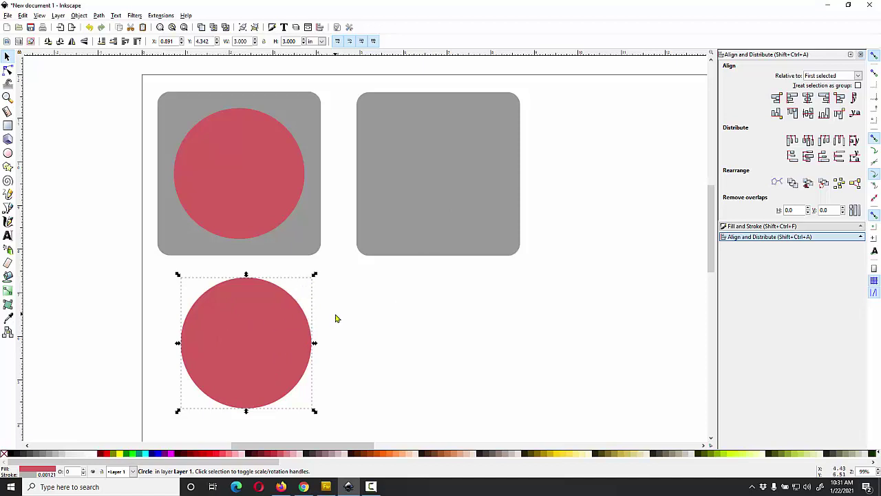
click(405, 234)
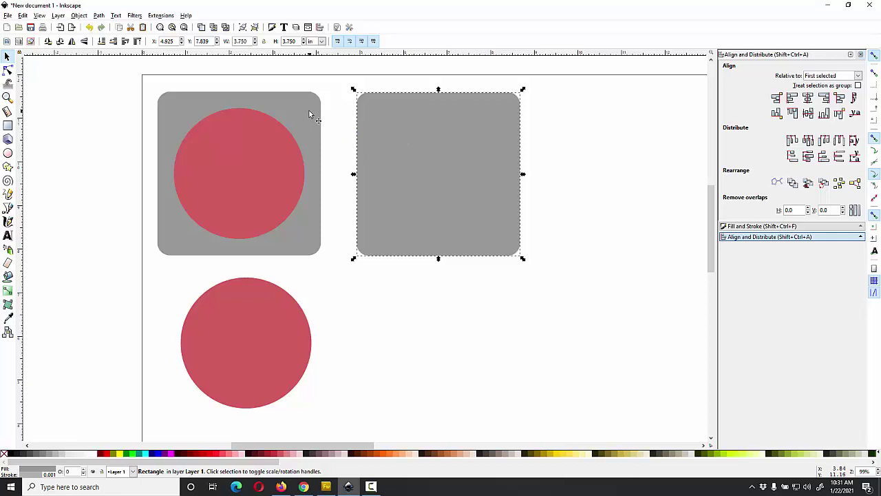
Step: Select both squares and the inner circle and set their stroke width to 0.001 in
shift+click(293, 126)
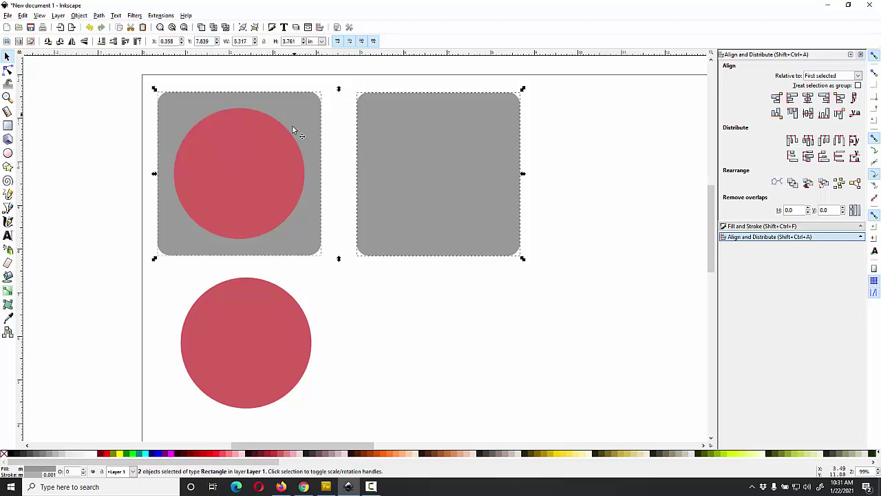
shift+click(248, 181)
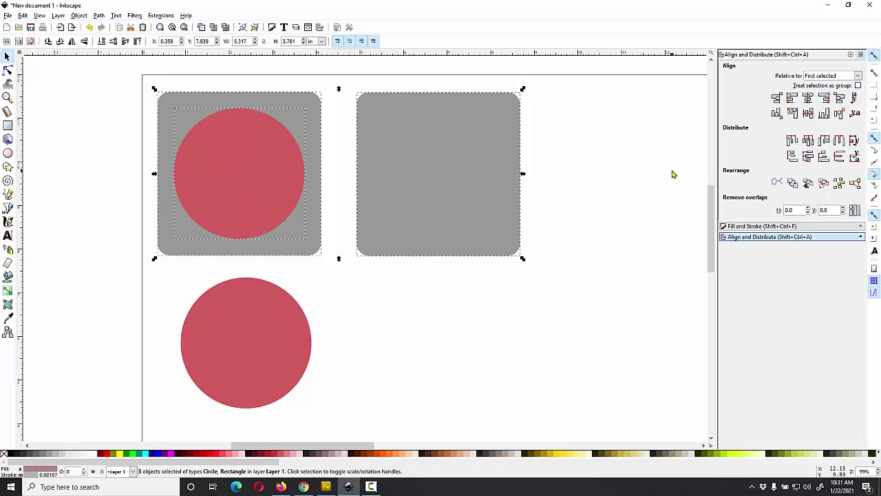
key(ctrl+shift+f)
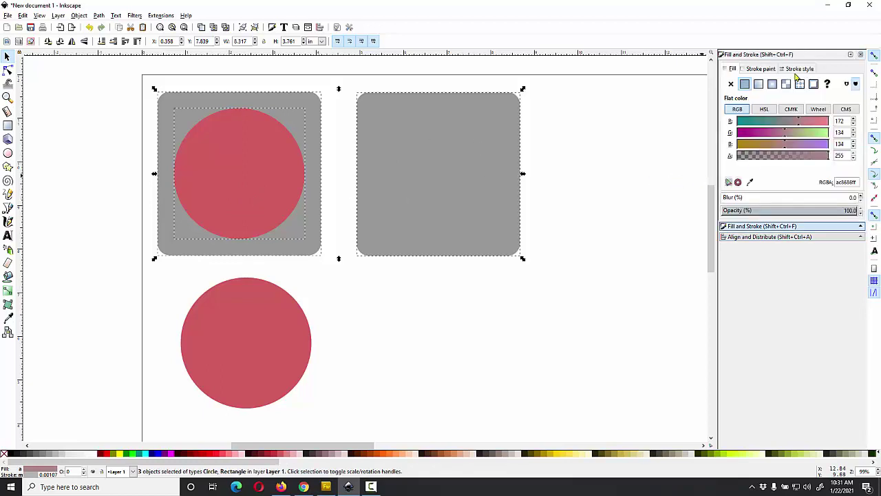
click(798, 69)
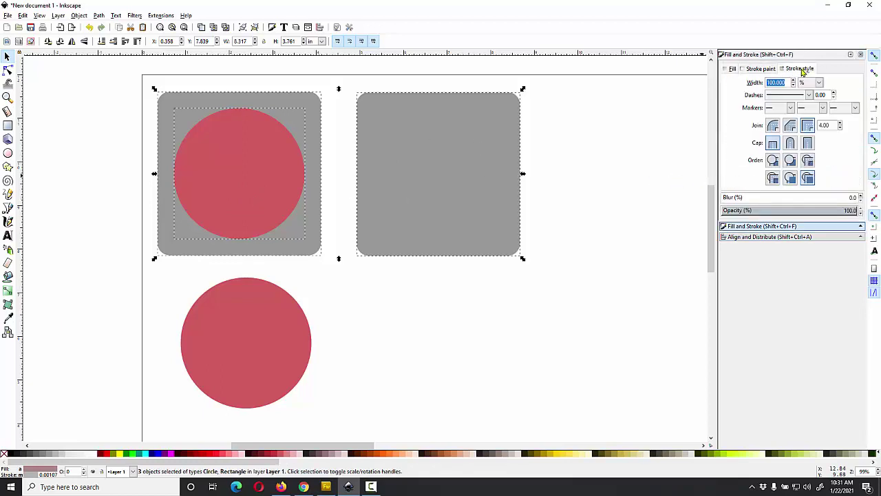
click(806, 83)
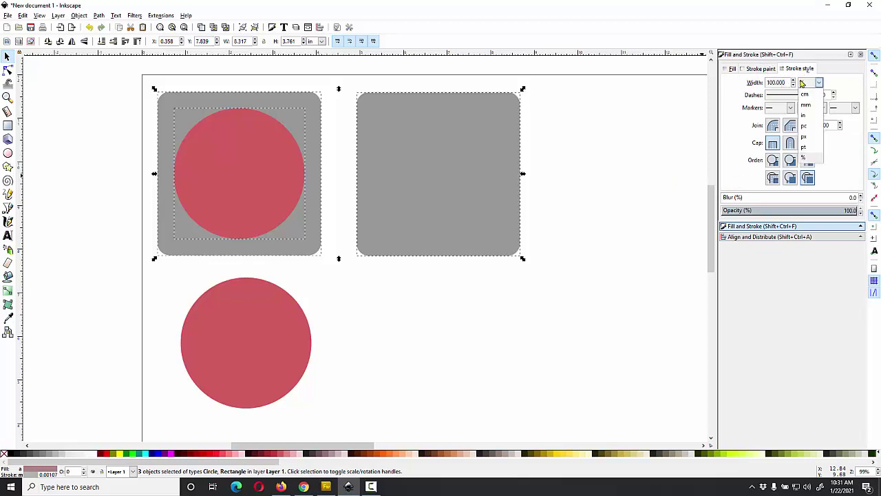
click(811, 115)
drag(786, 83, 749, 84)
key(BackSpace)
key(Return)
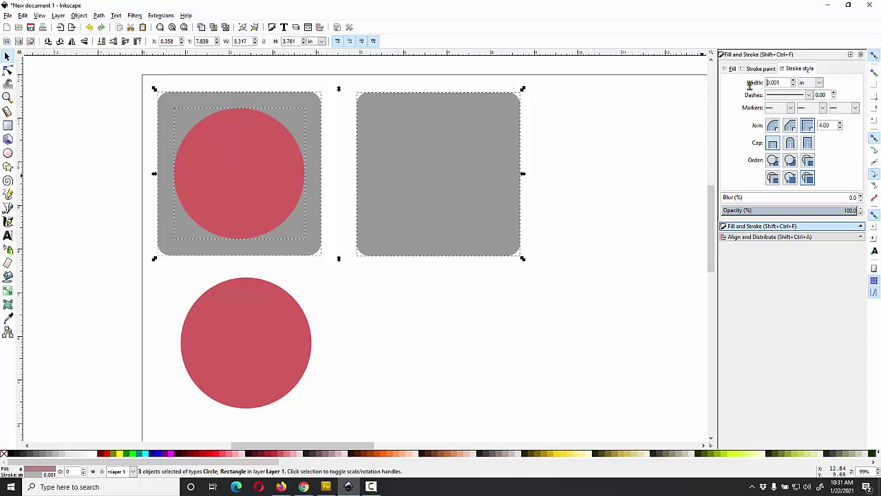
Step: Remove the fill from both rounded squares and the inner circle
click(3, 455)
click(614, 325)
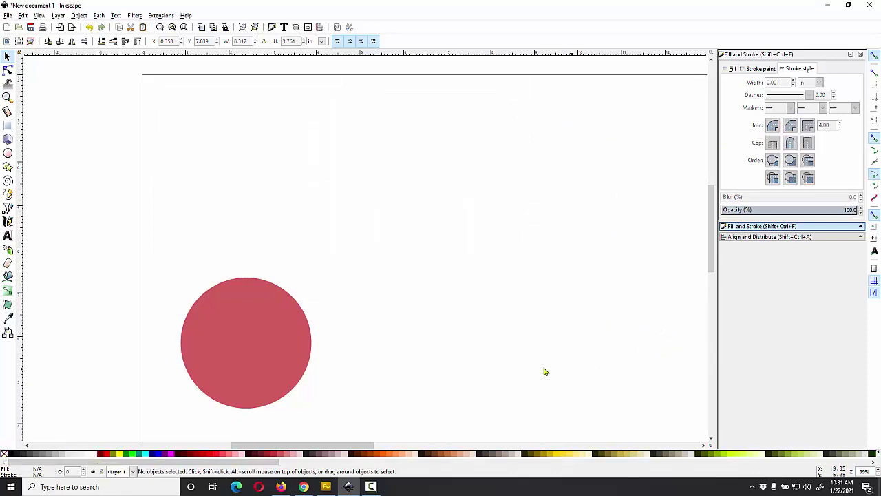
scroll(159, 109, up, 5)
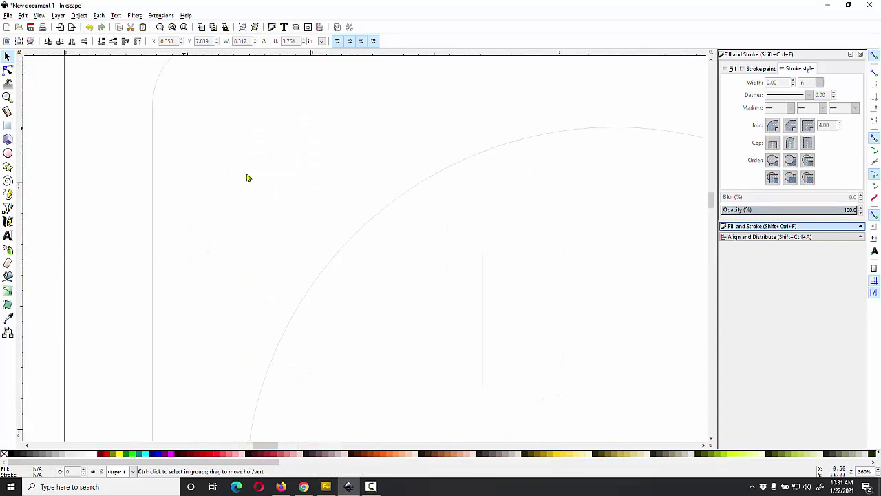
scroll(357, 254, down, 4)
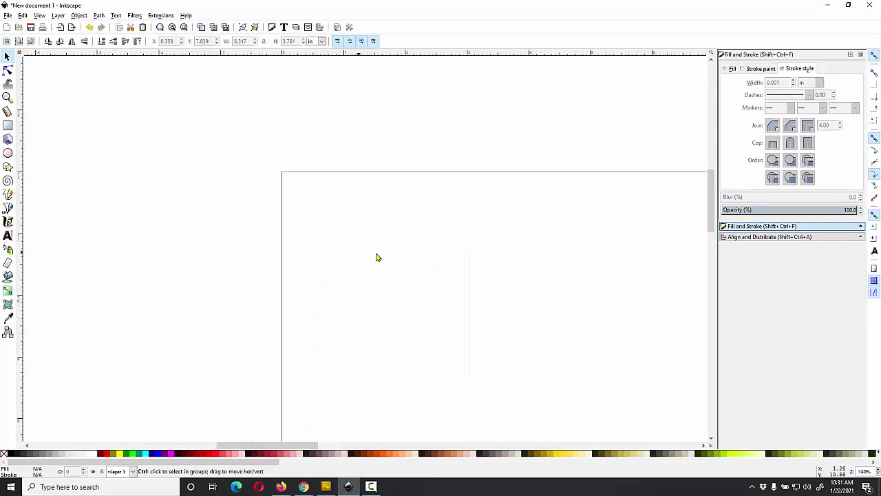
scroll(375, 254, right, 5)
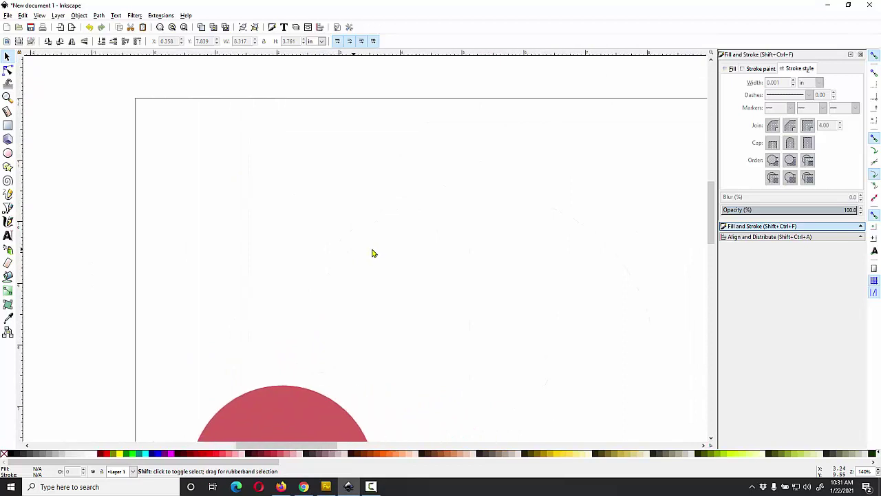
scroll(376, 254, down, 1)
Step: Set the stroke width of both squares and the inner circle to 0.010 in
mouse_move(115, 72)
mouse_down()
mouse_move(608, 337)
mouse_move(657, 372)
mouse_move(692, 368)
mouse_up()
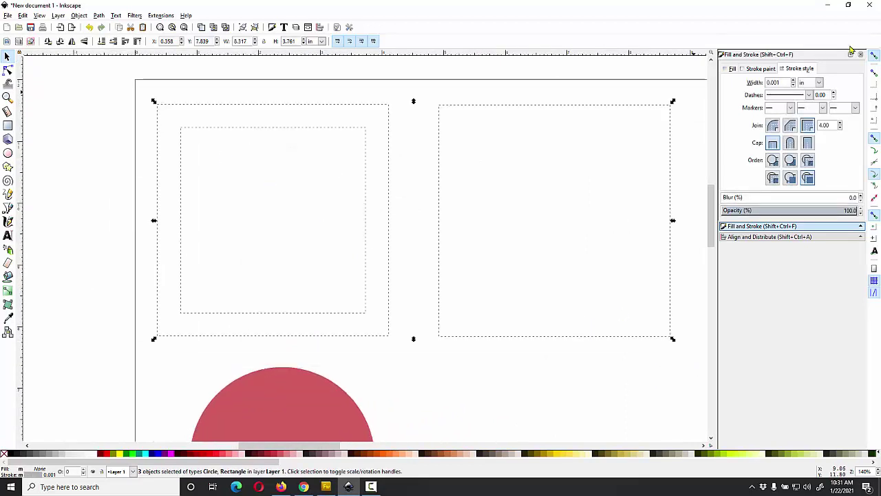
click(784, 83)
key(BackSpace)
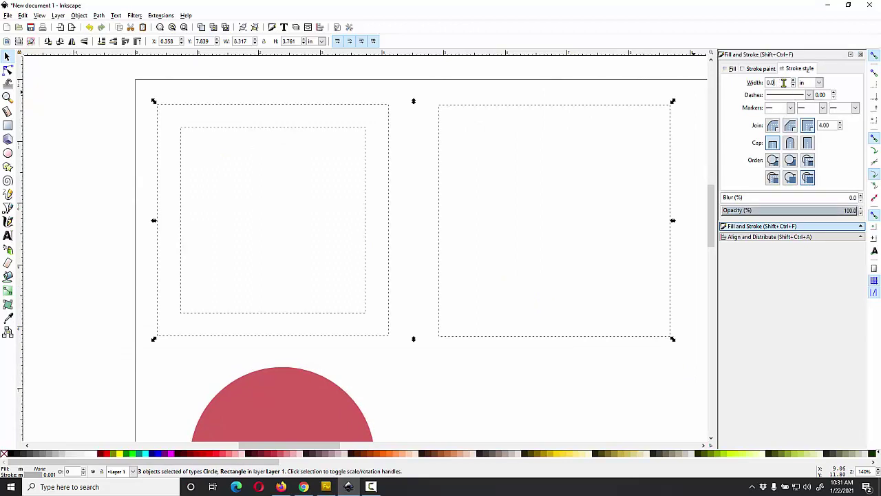
text(10)
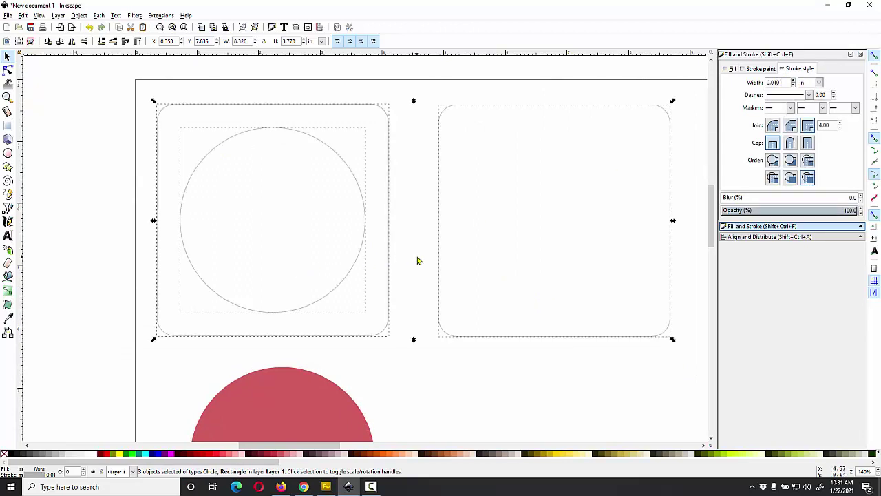
click(417, 257)
scroll(418, 261, down, 1)
scroll(434, 258, down, 2)
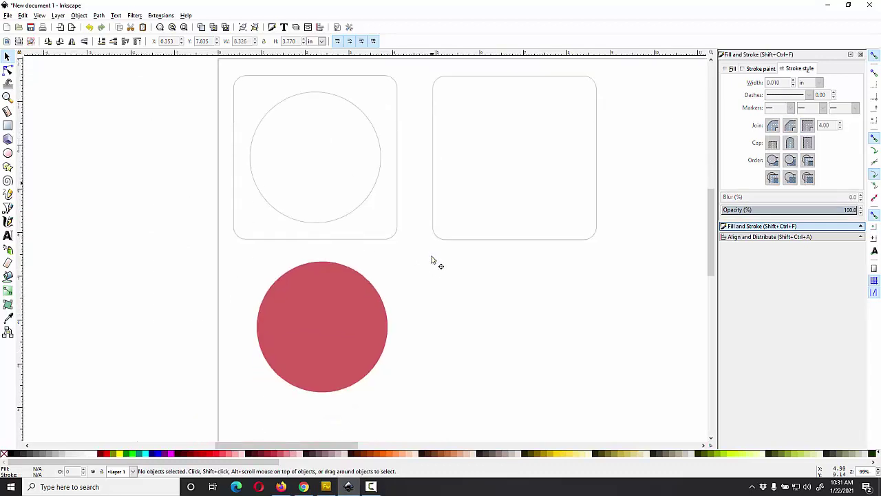
scroll(434, 260, up, 1)
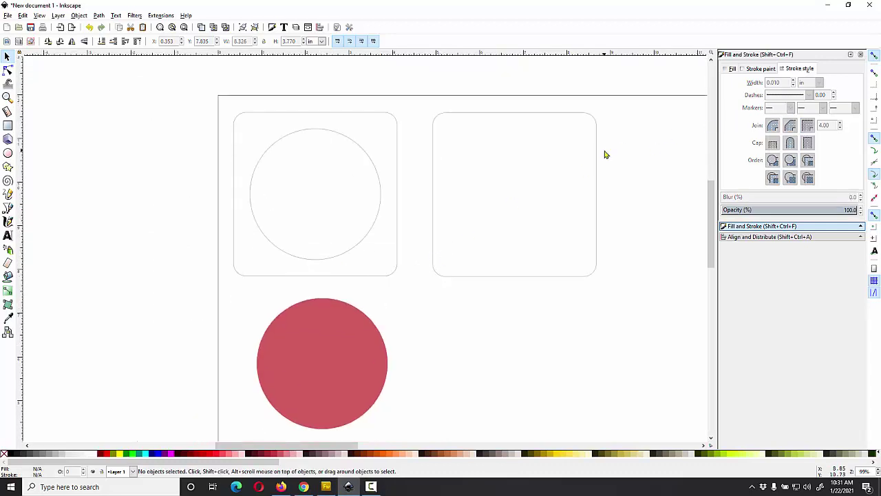
scroll(587, 177, right, 2)
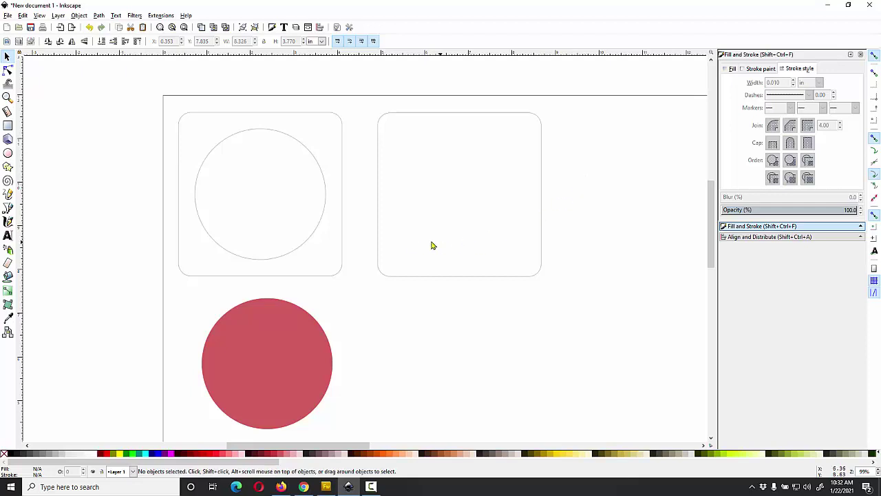
drag(363, 102, 561, 342)
drag(141, 89, 347, 279)
click(354, 199)
click(100, 16)
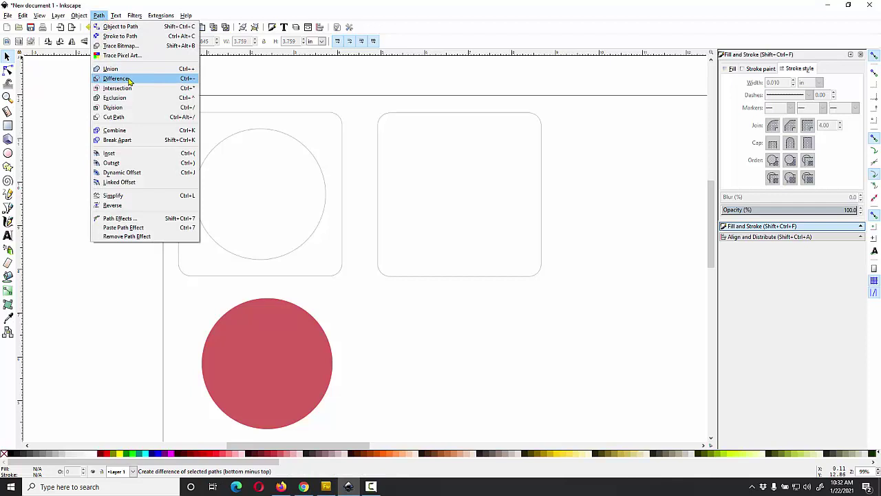
click(261, 86)
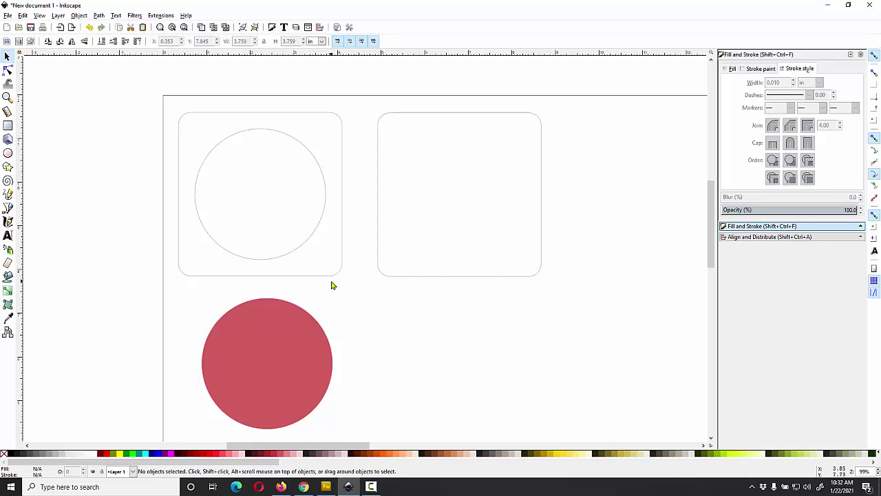
scroll(331, 287, down, 2)
Step: Remove the fill from the lower red circle
click(258, 316)
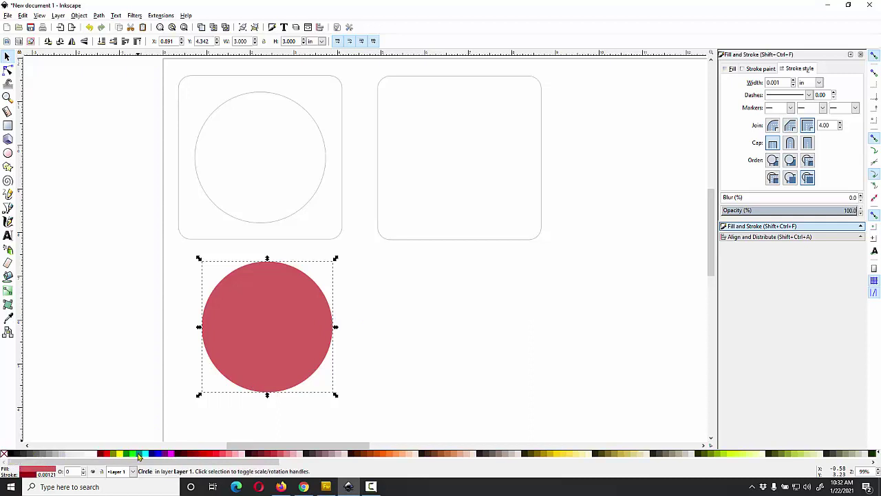
click(4, 453)
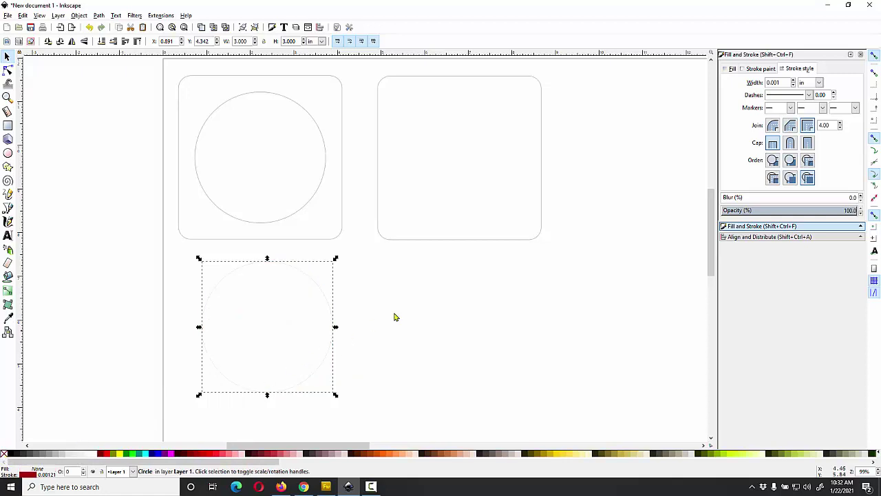
click(311, 315)
Step: Give the circle a 0.010 in stroke, then bring up the 'critical role logo' image results
click(324, 296)
key(BackSpace)
key(Return)
click(420, 290)
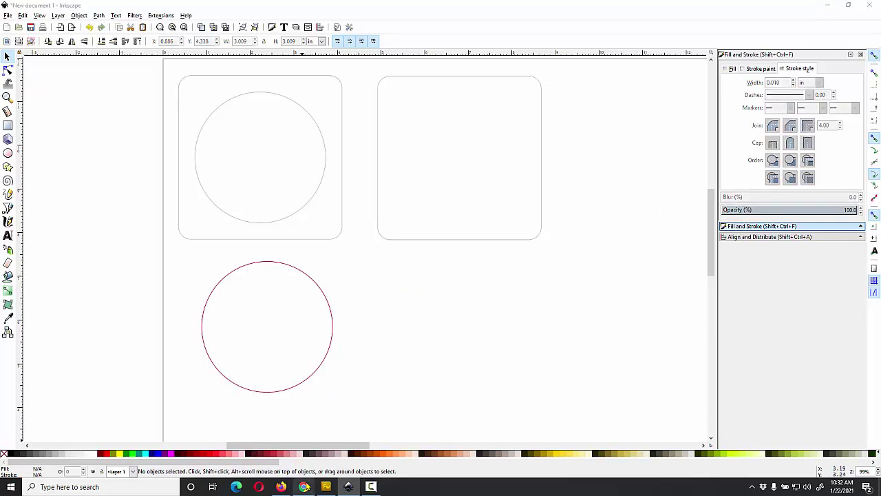
click(303, 487)
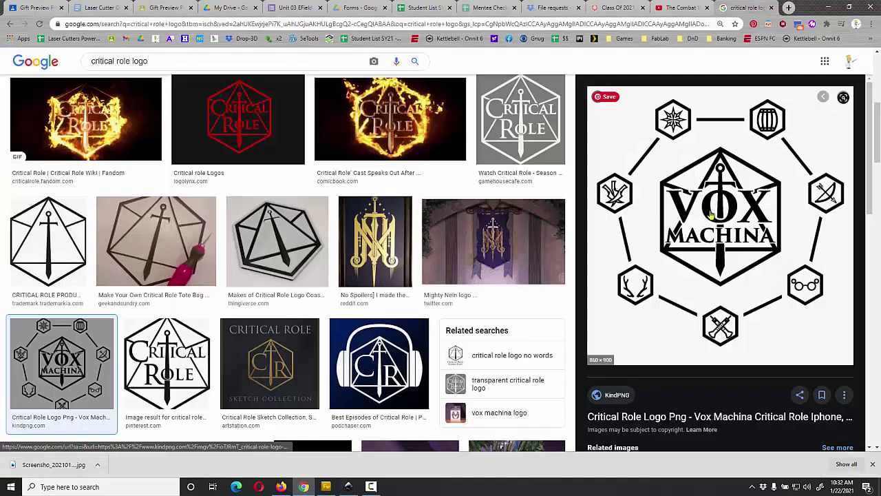
Step: Copy the Vox Machina logo image from Google Images and minimize Chrome
right_click(731, 205)
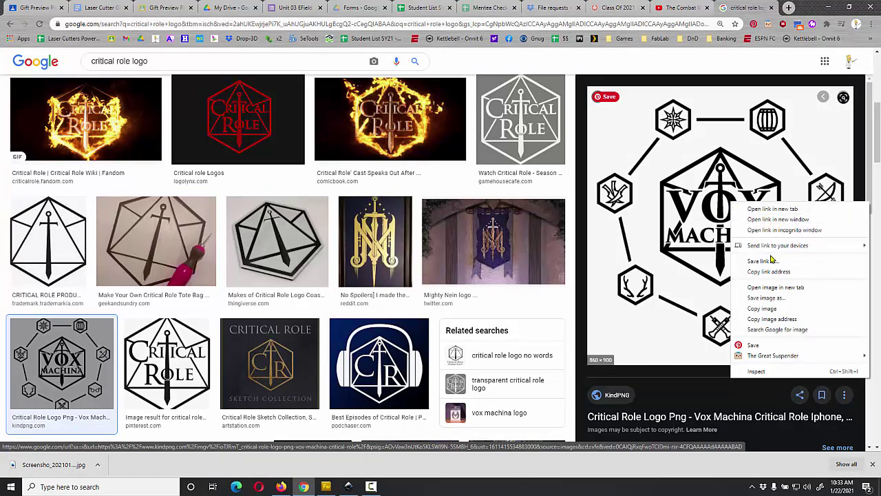
click(775, 310)
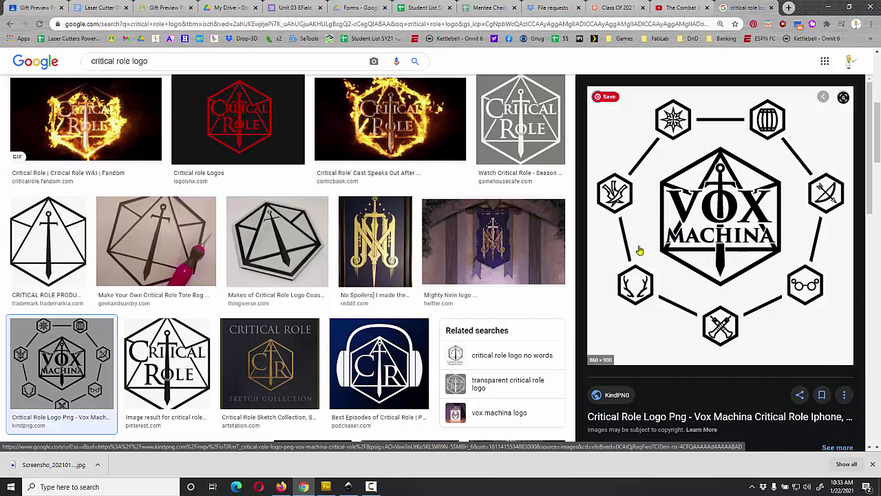
click(827, 7)
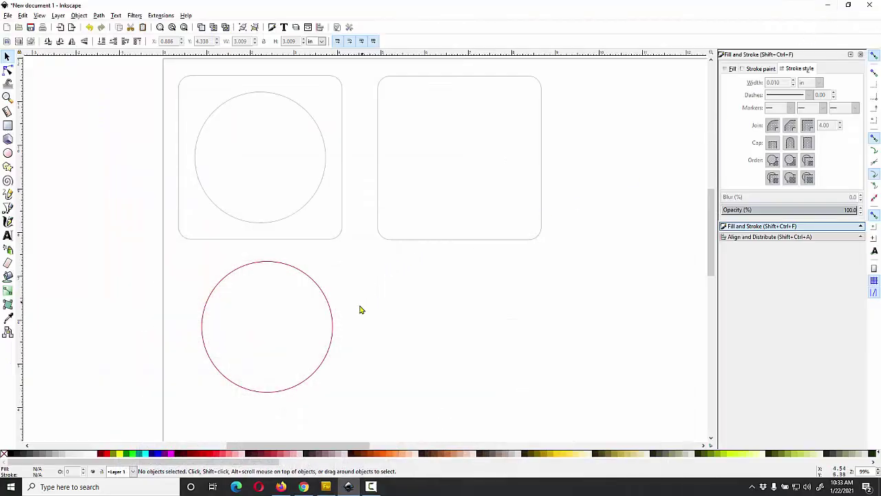
Step: Paste the copied Vox Machina logo onto the canvas and move it to the left
right_click(428, 320)
click(464, 359)
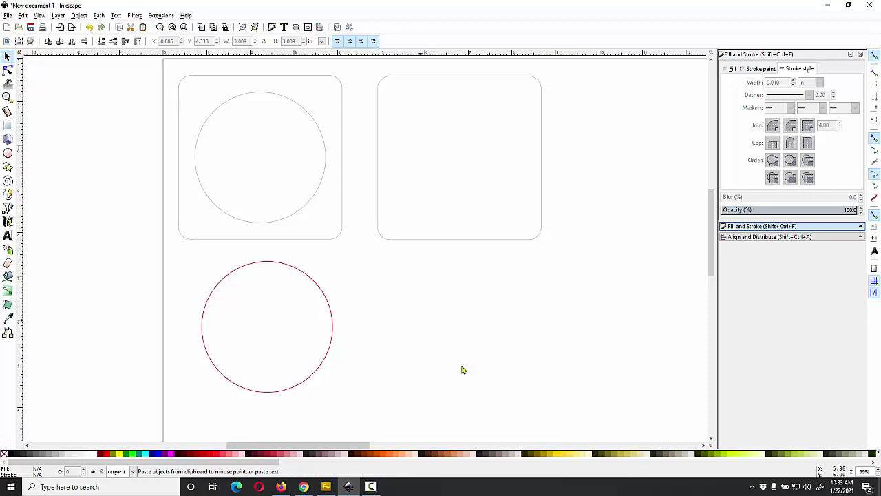
scroll(497, 339, down, 3)
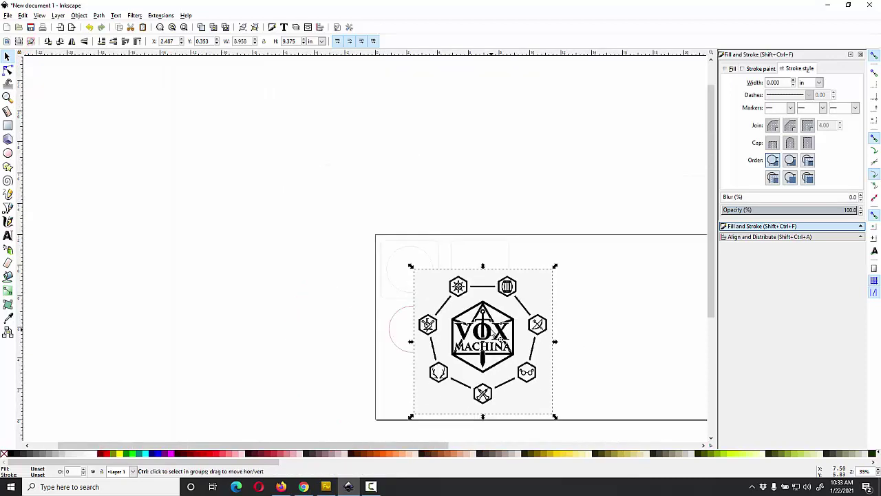
drag(472, 330, 285, 306)
Step: Trace the logo bitmap with Live Preview and move the black vector copy above the original
click(99, 15)
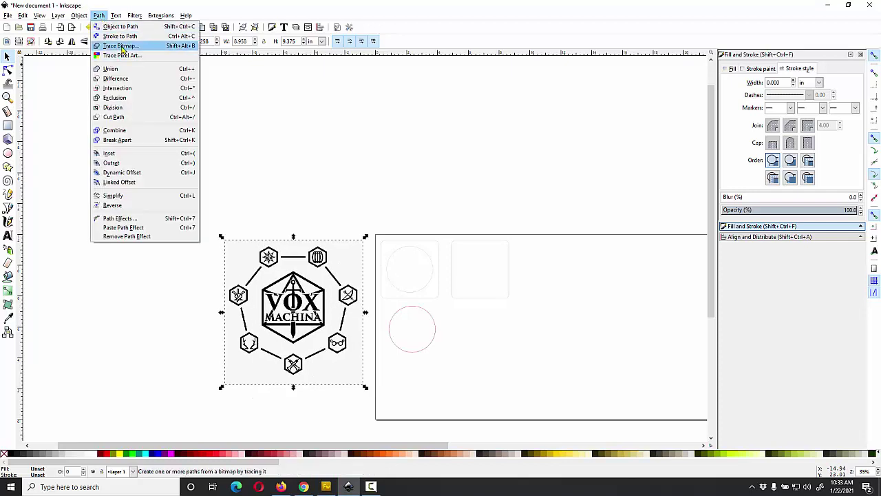
click(123, 46)
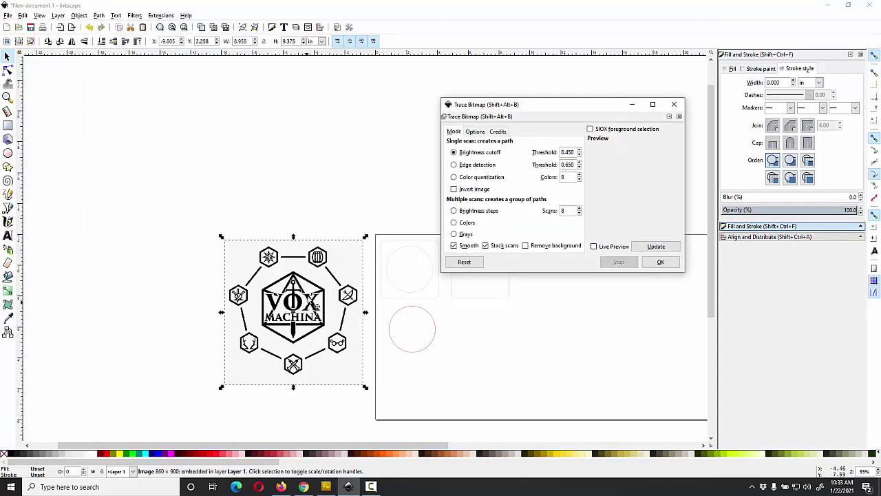
click(594, 246)
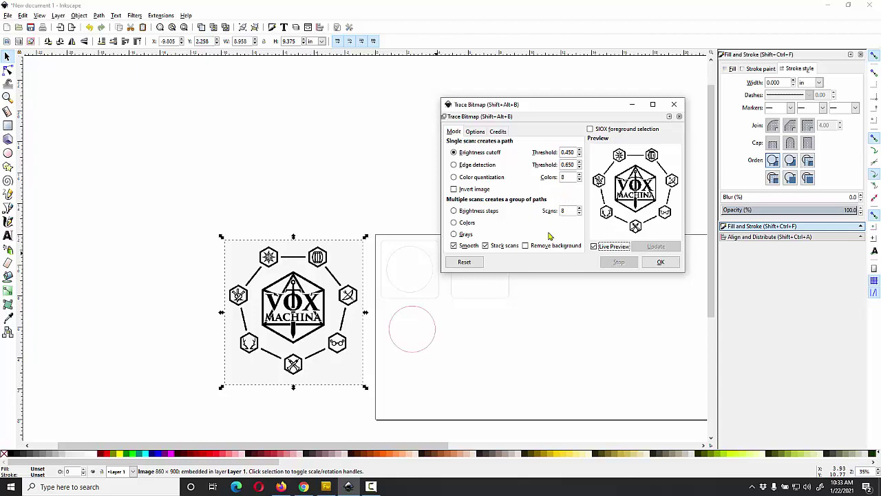
click(666, 266)
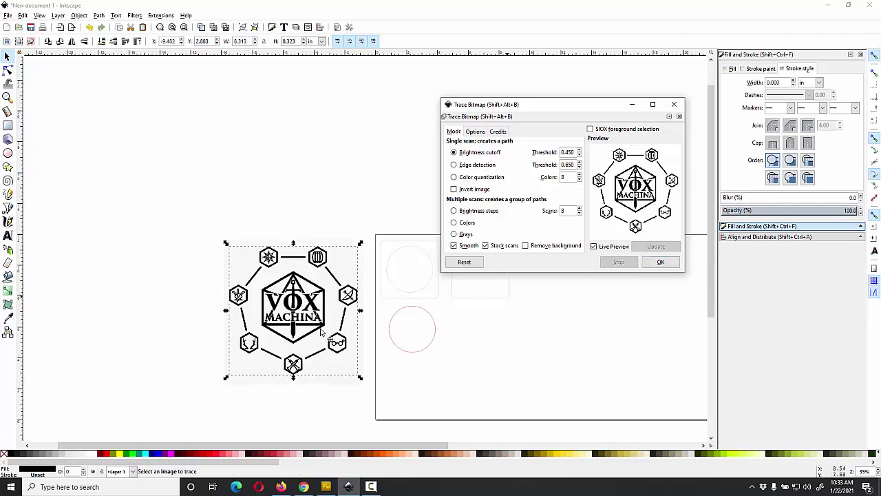
mouse_move(306, 297)
mouse_down()
mouse_move(334, 157)
mouse_move(342, 160)
mouse_up()
click(303, 284)
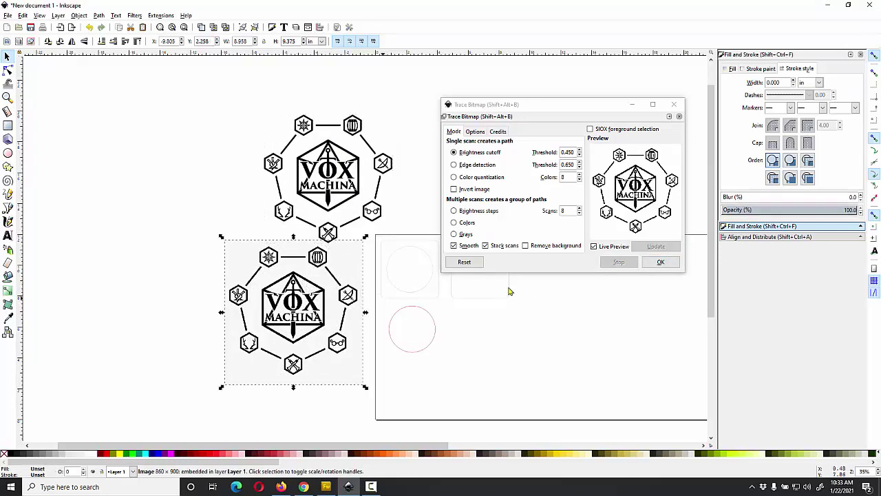
click(674, 104)
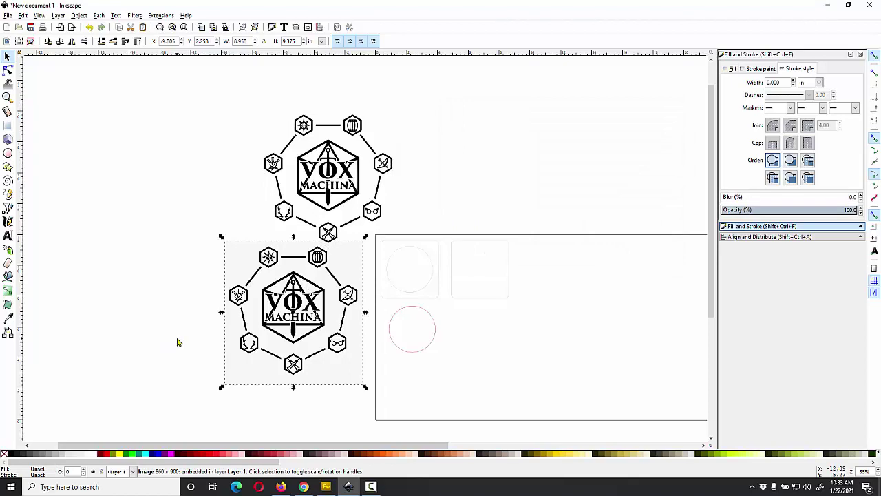
Step: Delete the original logo bitmap and move the traced logo down to the page corner
key(Delete)
click(337, 213)
drag(336, 213, 365, 283)
scroll(369, 286, up, 4)
scroll(368, 286, down, 3)
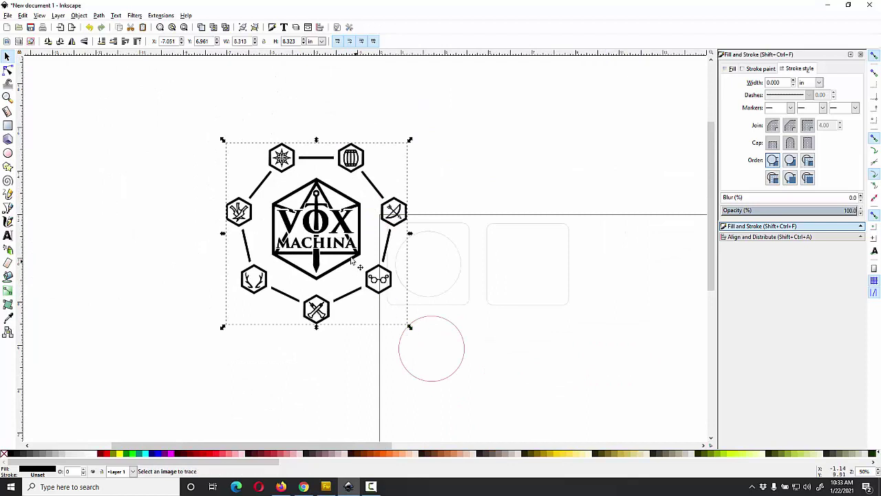
drag(324, 229, 339, 352)
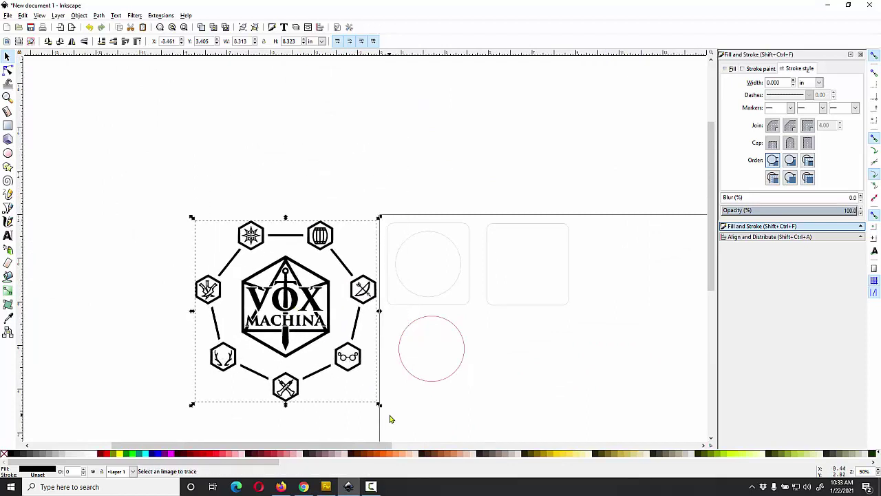
Step: Scale the traced logo down to about 72%, undoing a distorted first resize
drag(379, 406, 310, 360)
key(ctrl+z)
drag(379, 404, 279, 321)
Step: Shrink the logo to about 2.205 × 2.211 in and fit it inside the red circle
drag(240, 260, 437, 349)
scroll(464, 355, up, 2)
scroll(475, 351, down, 1)
scroll(479, 351, up, 1)
drag(486, 411, 405, 330)
drag(356, 261, 392, 302)
drag(447, 371, 442, 367)
drag(379, 286, 381, 288)
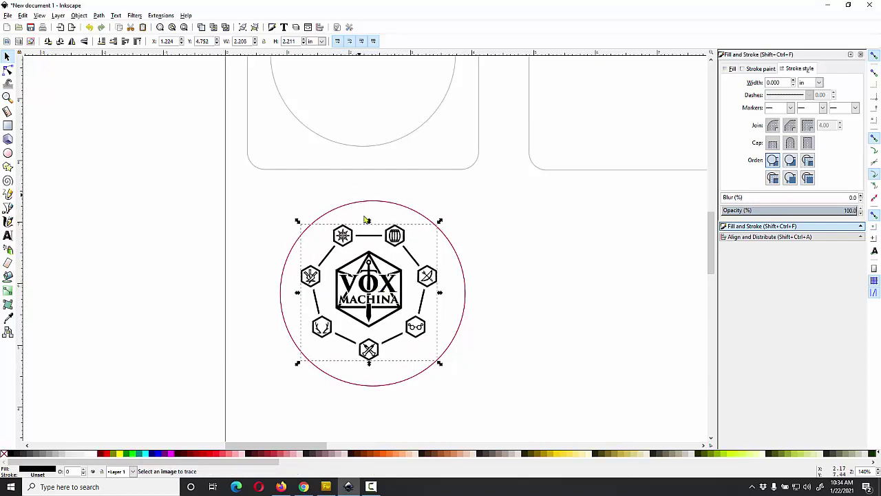
Step: Centre the logo horizontally and vertically on the red circle with Align and Distribute
click(502, 272)
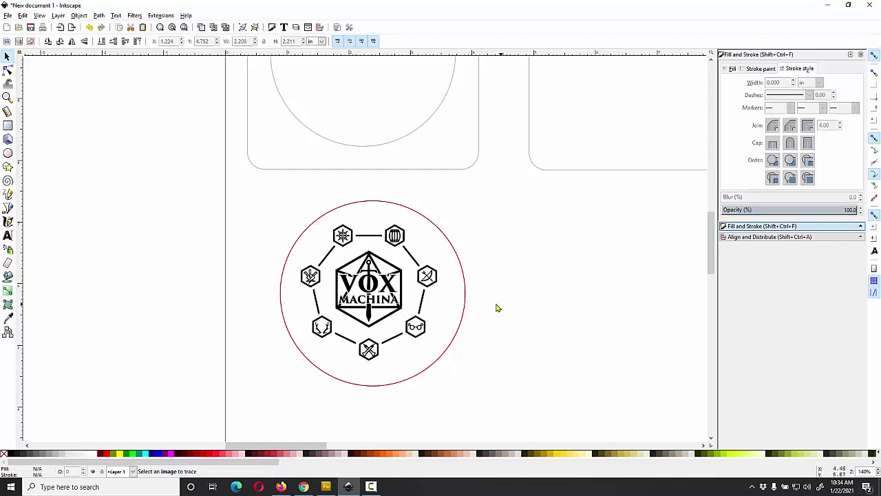
click(461, 268)
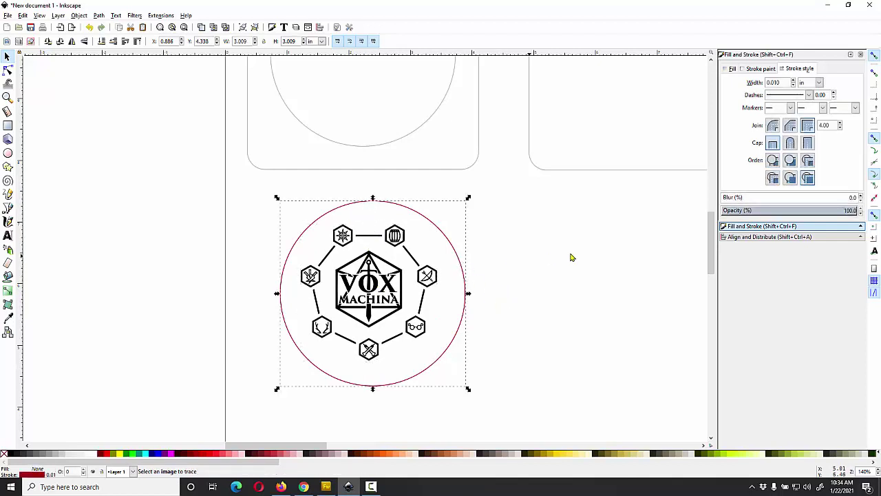
key(ctrl+shift+a)
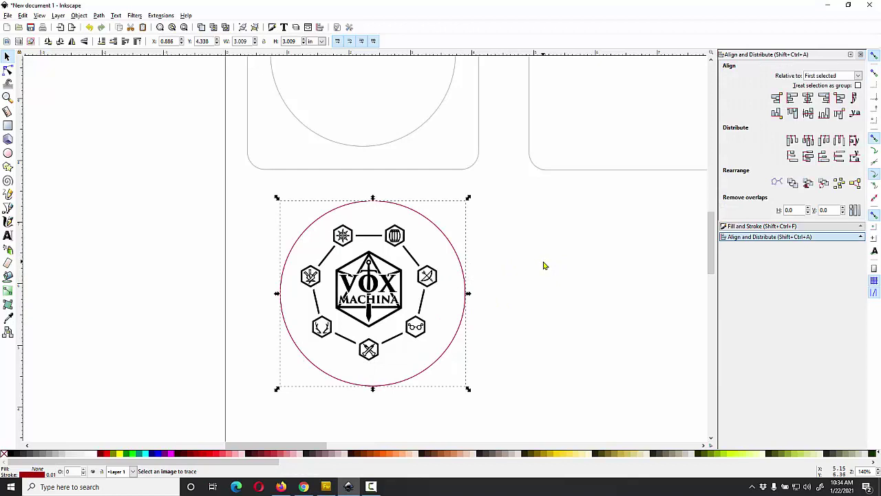
click(547, 265)
click(462, 258)
shift+click(404, 241)
click(809, 97)
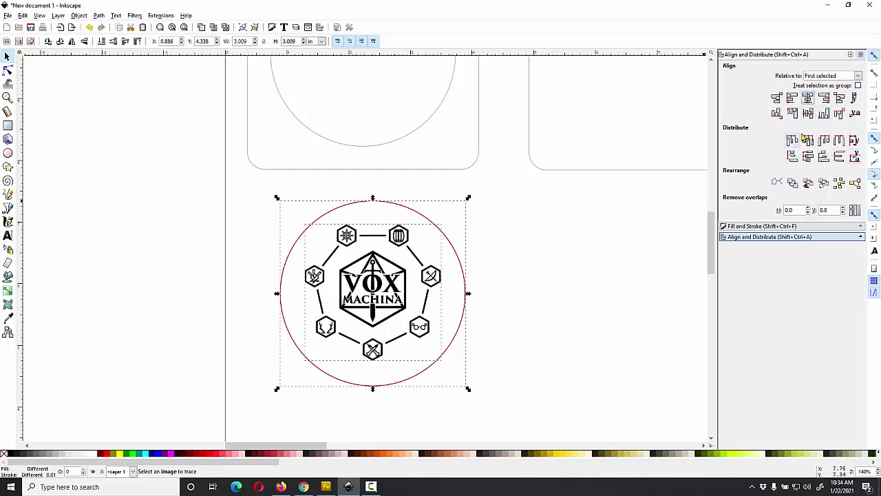
click(808, 114)
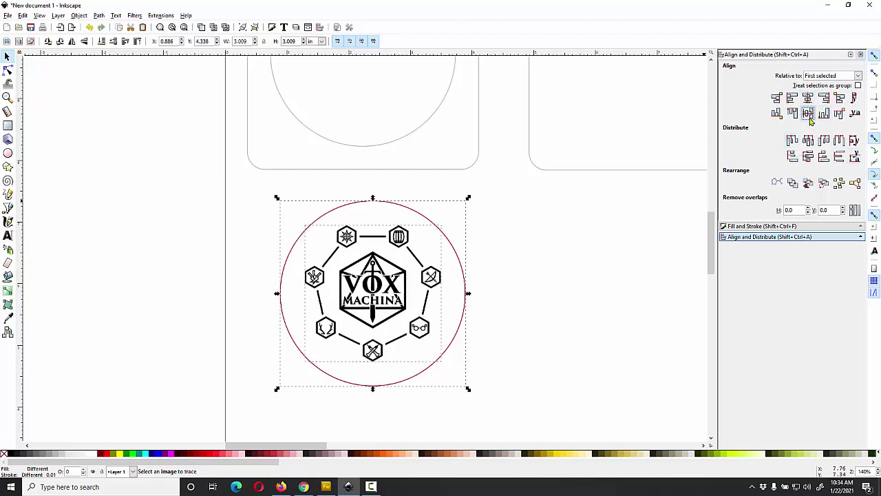
Step: Deselect everything and close the Align and Fill and Stroke panels
click(572, 332)
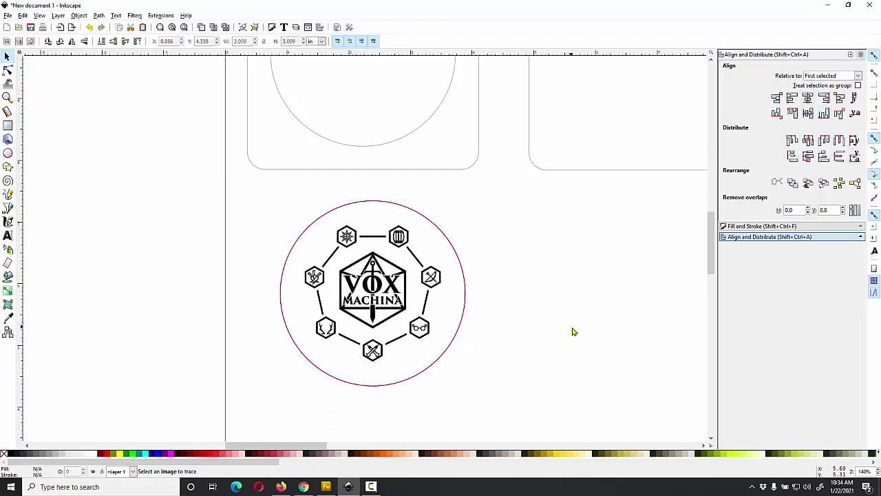
click(860, 54)
click(860, 53)
Step: Select the red circle with its centred logo and shift both slightly up-left
scroll(537, 377, down, 2)
scroll(541, 370, right, 2)
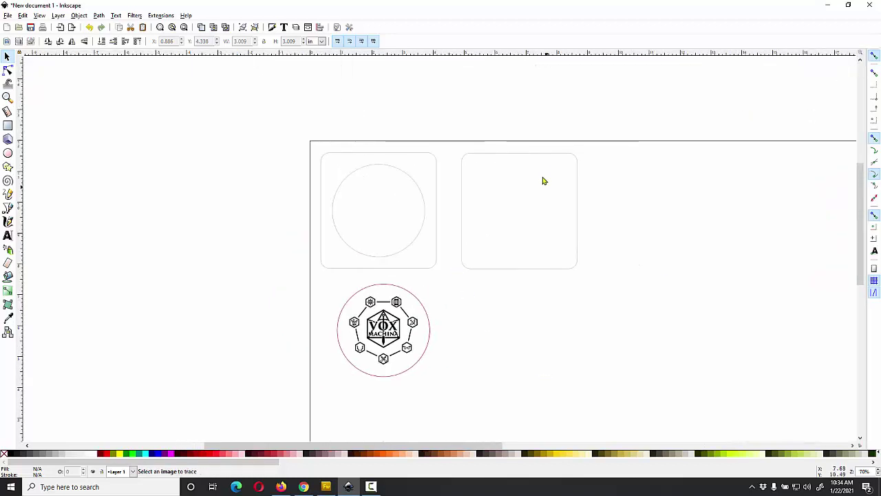
click(548, 154)
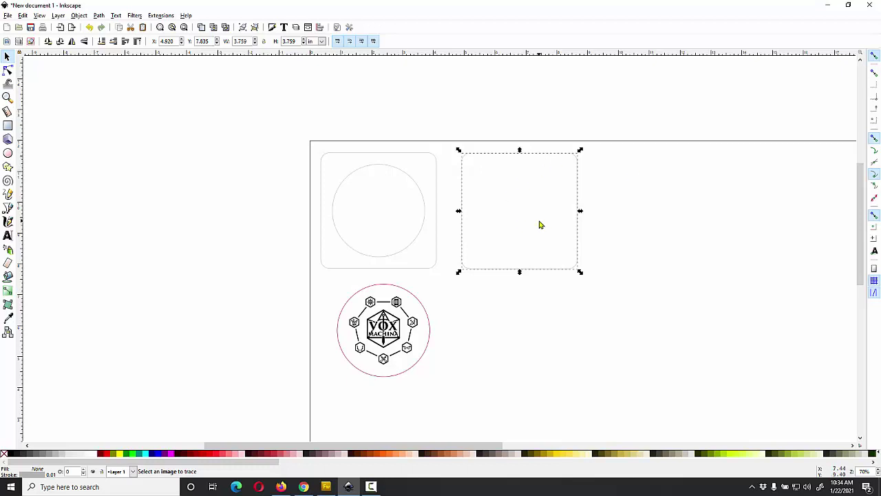
click(403, 158)
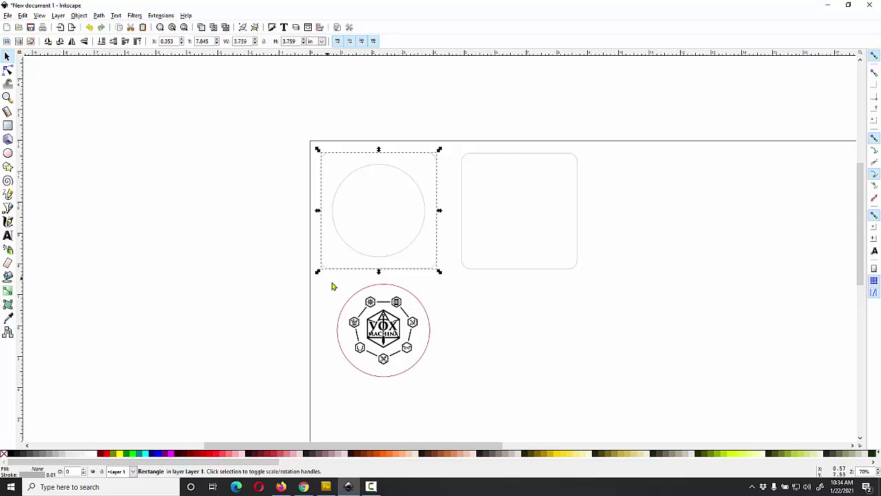
drag(326, 278, 454, 396)
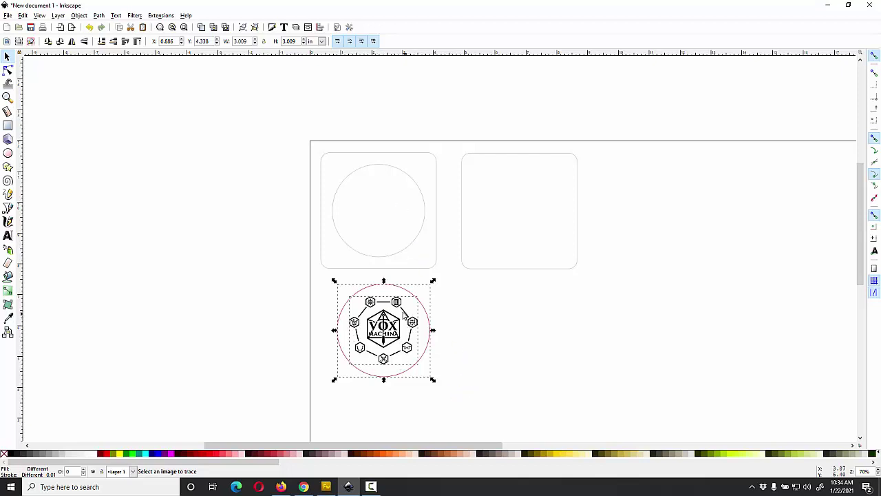
click(350, 165)
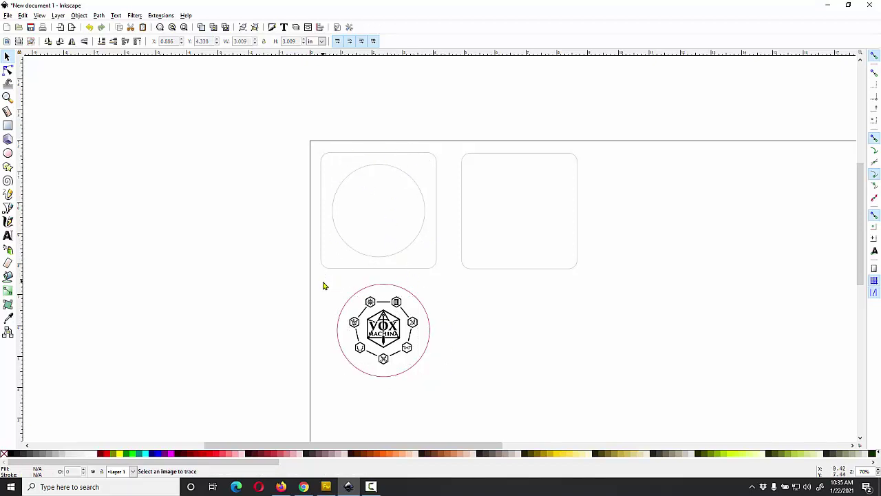
drag(324, 285, 472, 392)
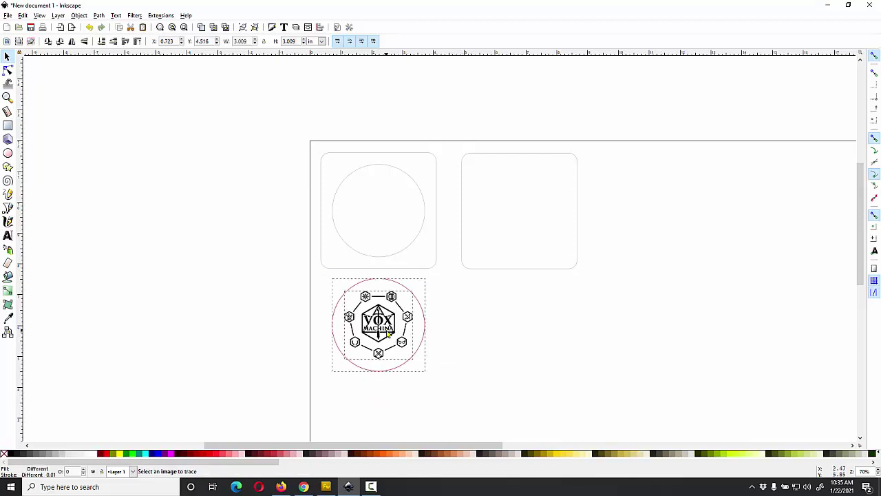